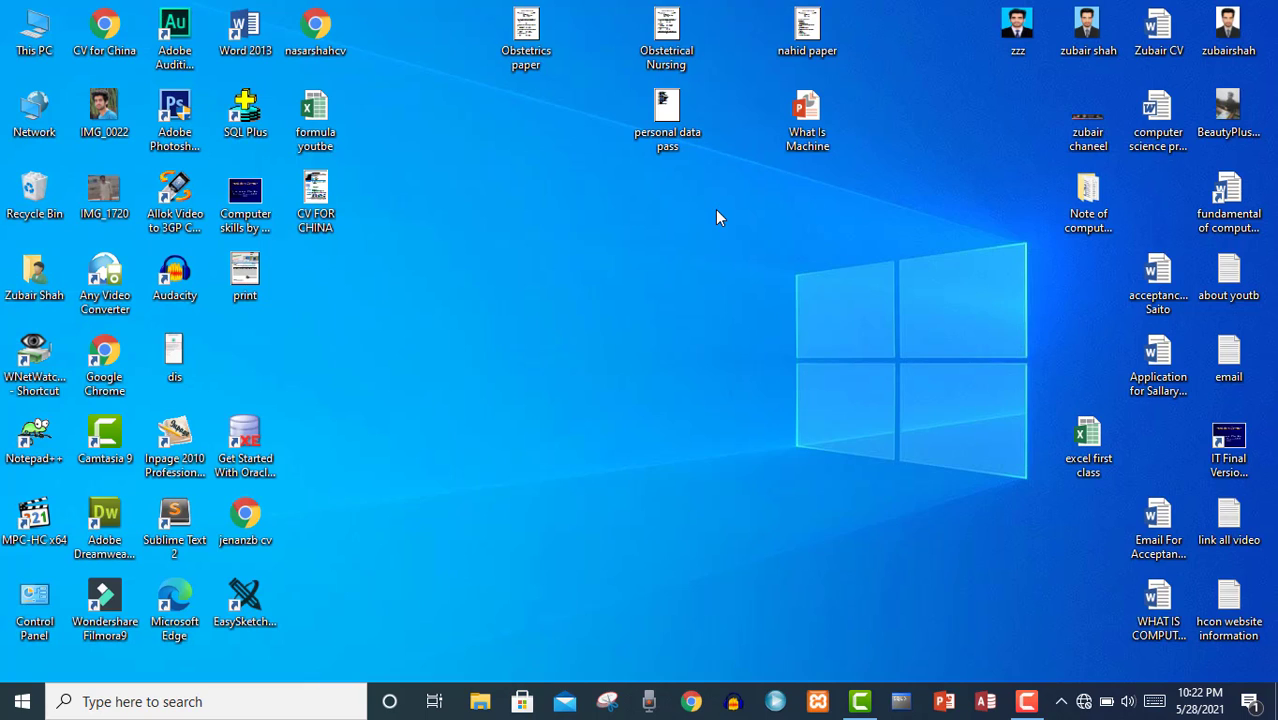
Step: Switch to Microsoft Access and start a new blank desktop database
click(987, 701)
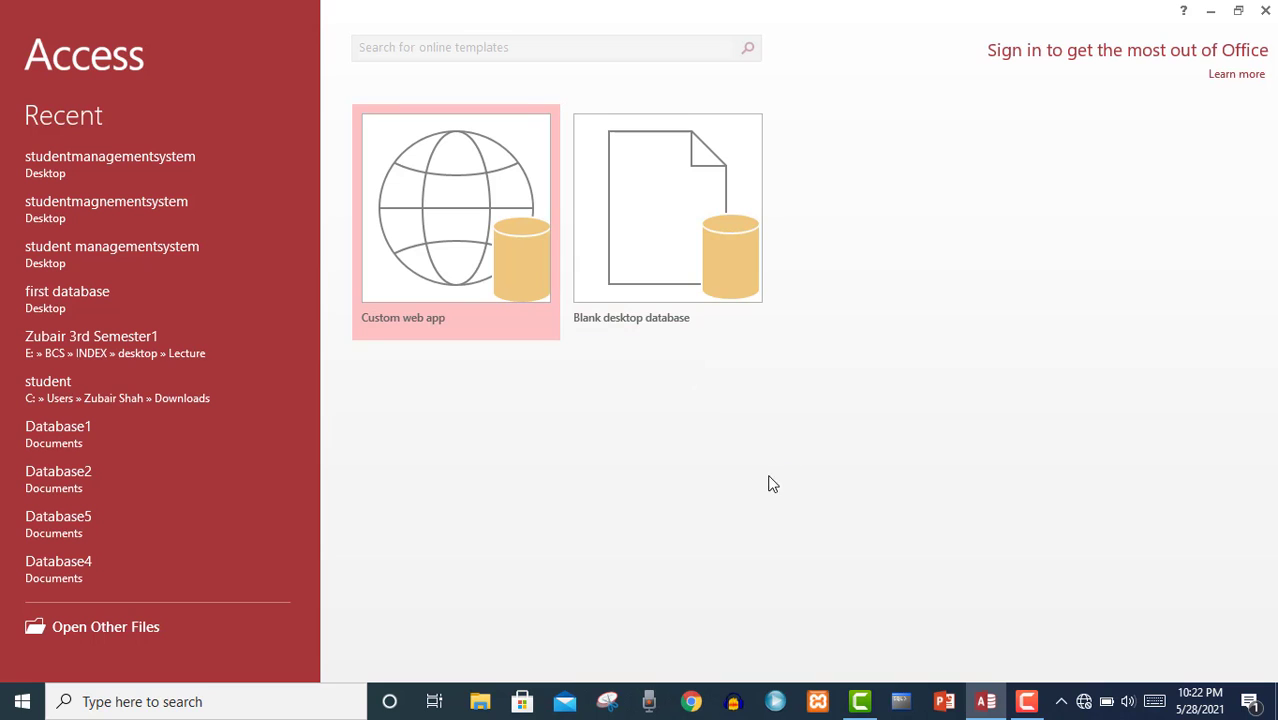
click(825, 531)
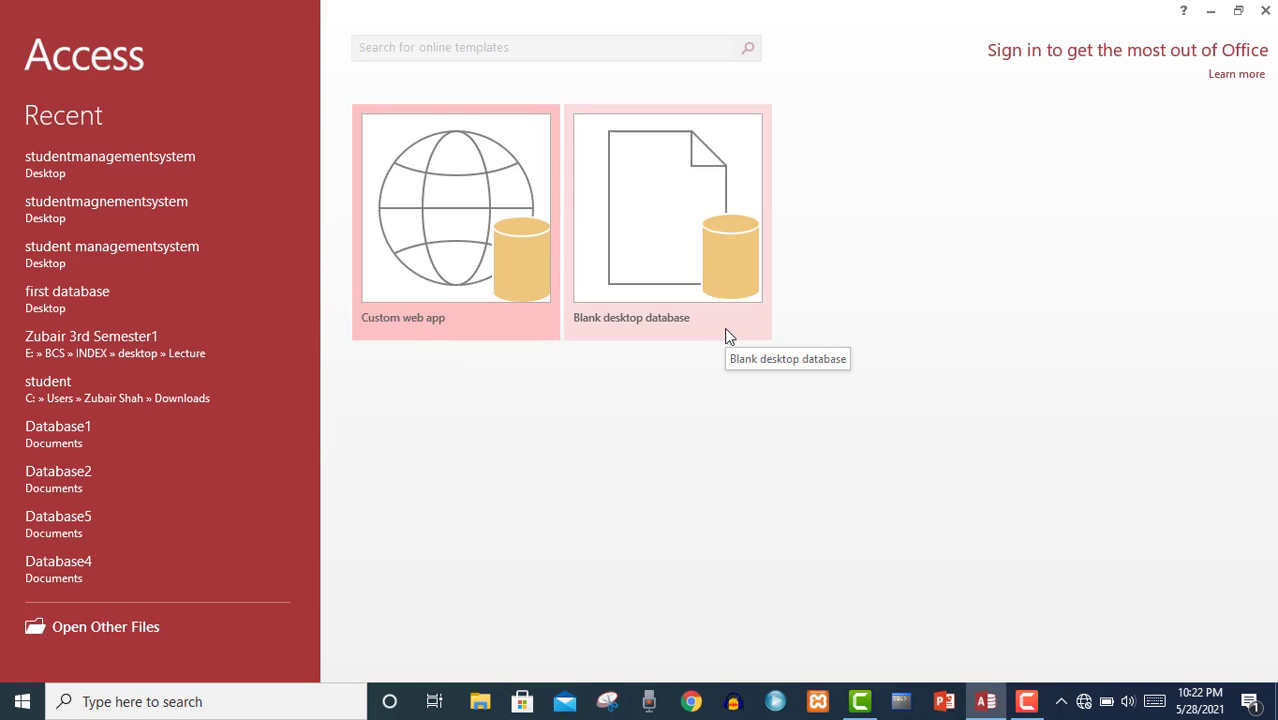
click(683, 268)
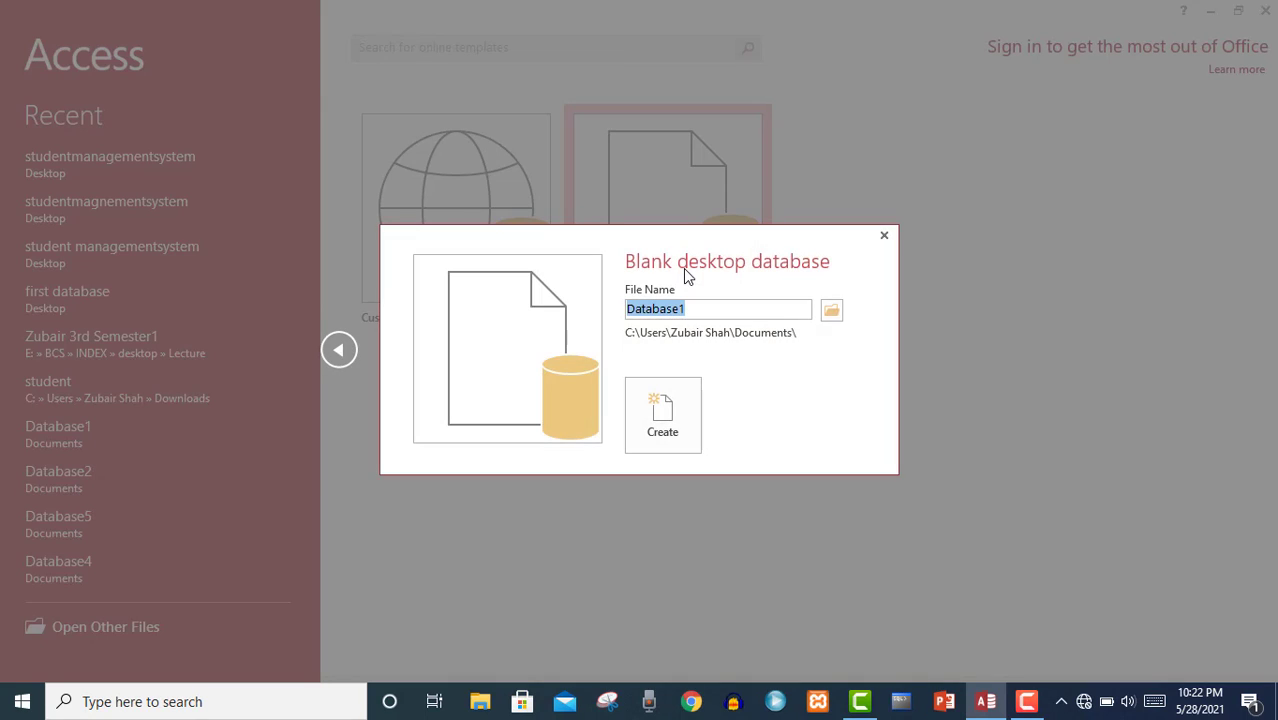
Step: Choose the Desktop as the storage location for the new database file
click(831, 314)
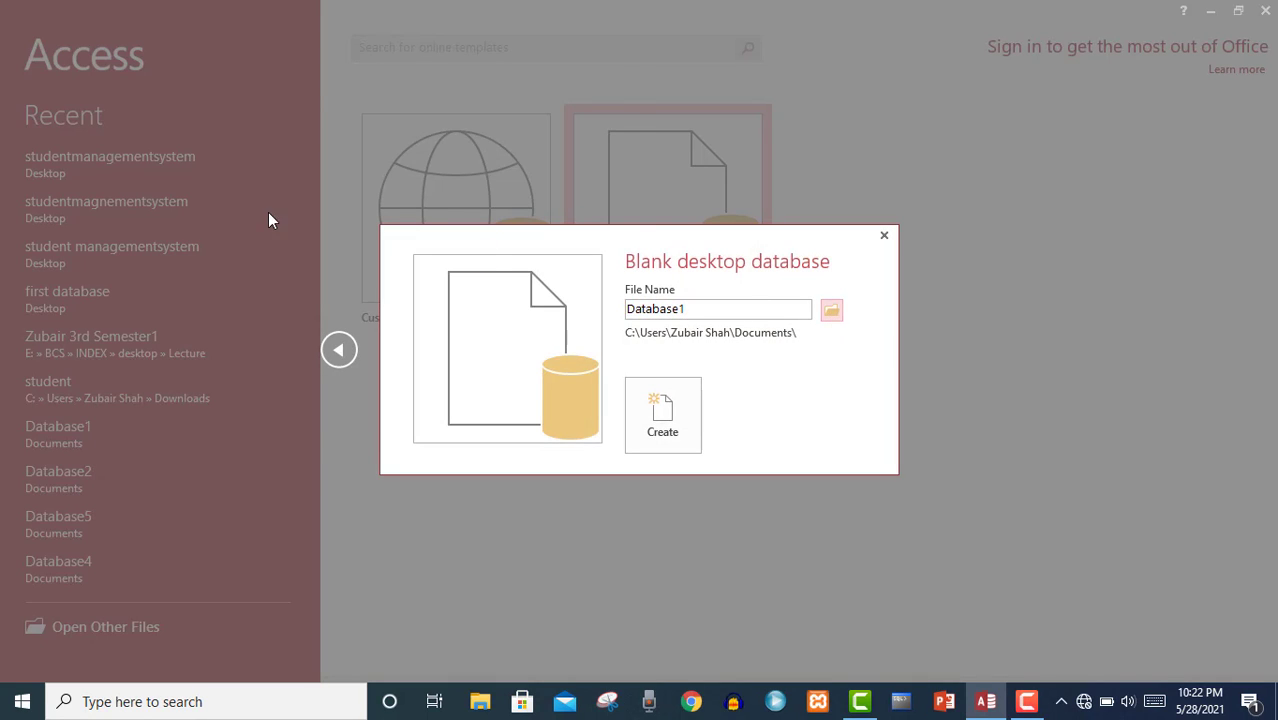
drag(144, 256, 145, 161)
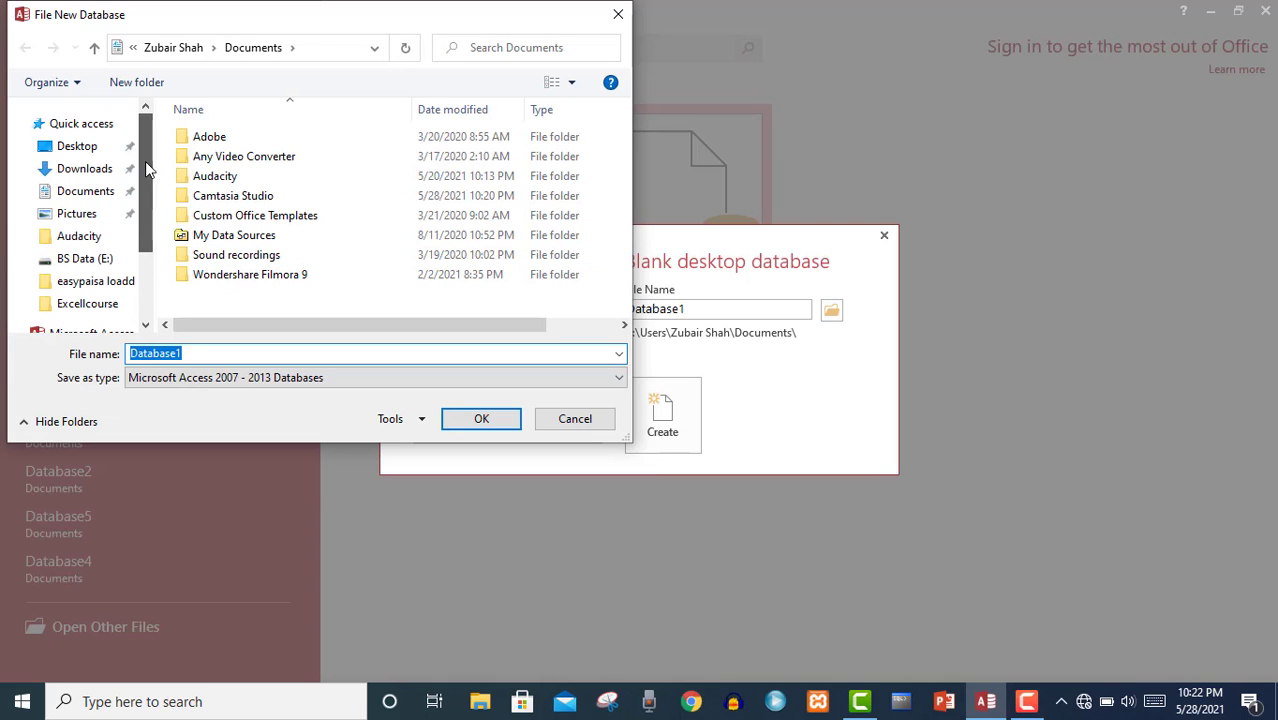
click(92, 148)
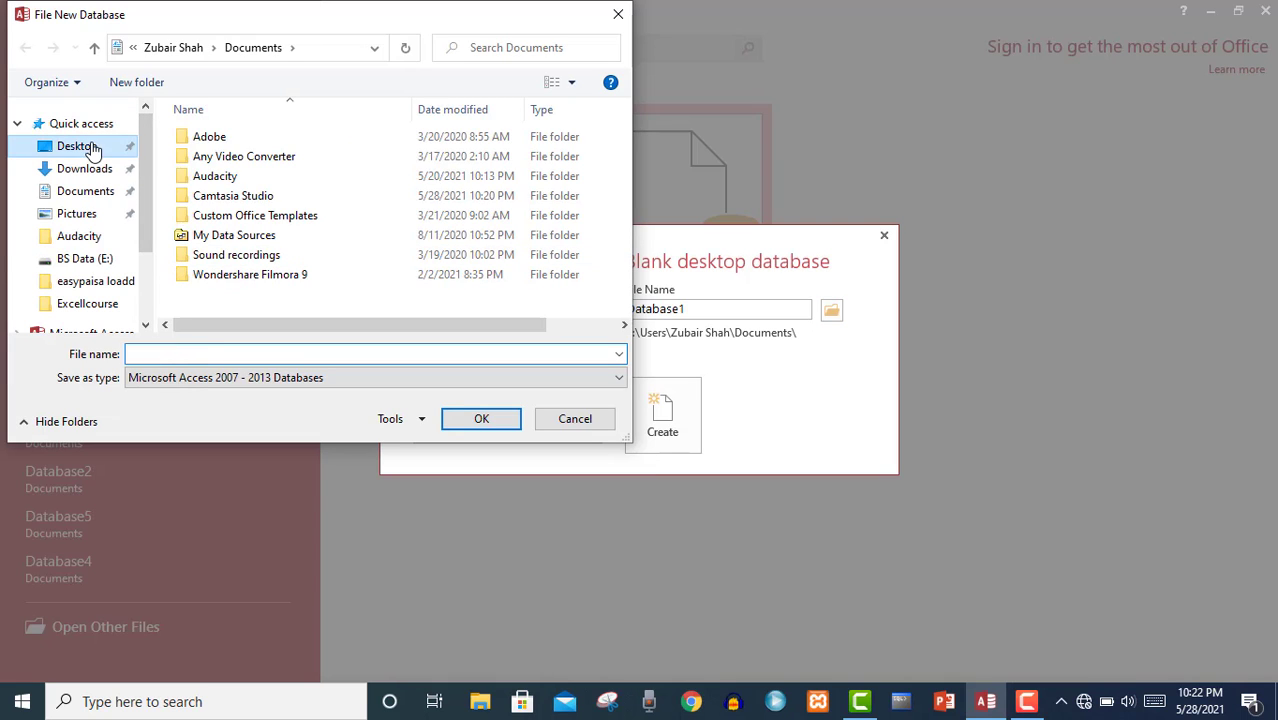
Step: Name the database file "student management system" and create the database
double_click(200, 354)
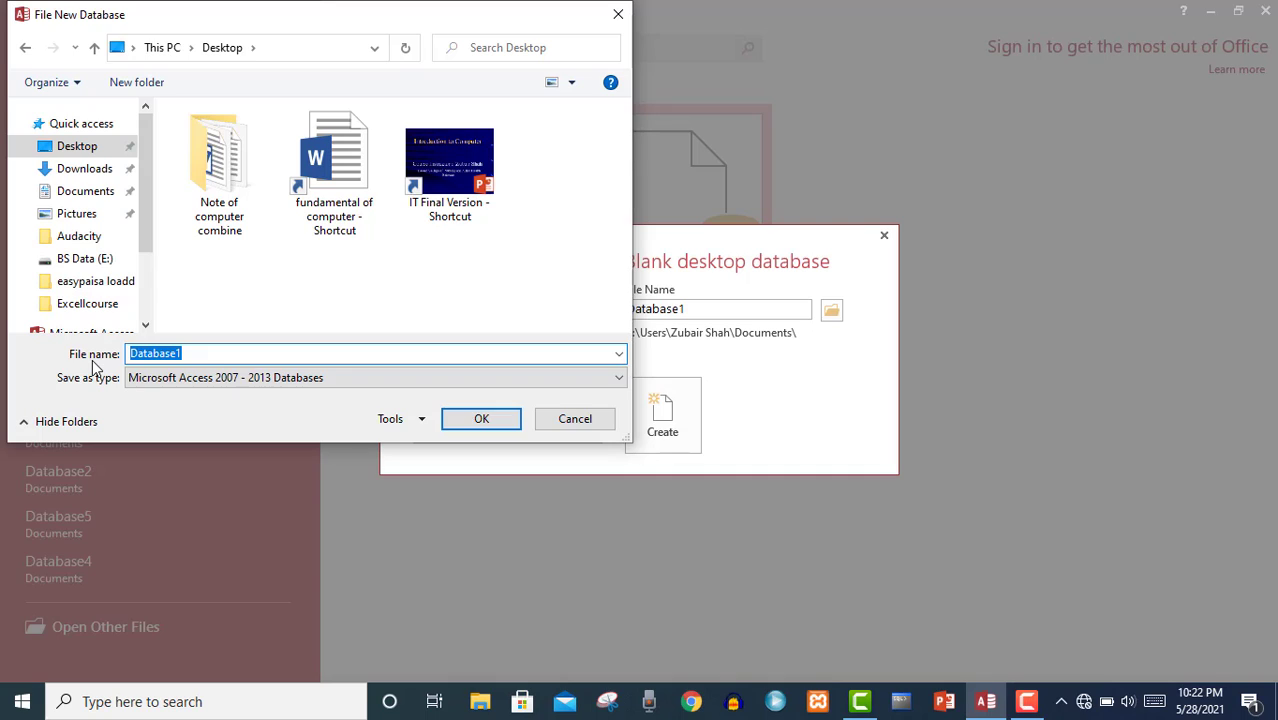
text(student)
key(BackSpace)
key(BackSpace)
text(nt mana)
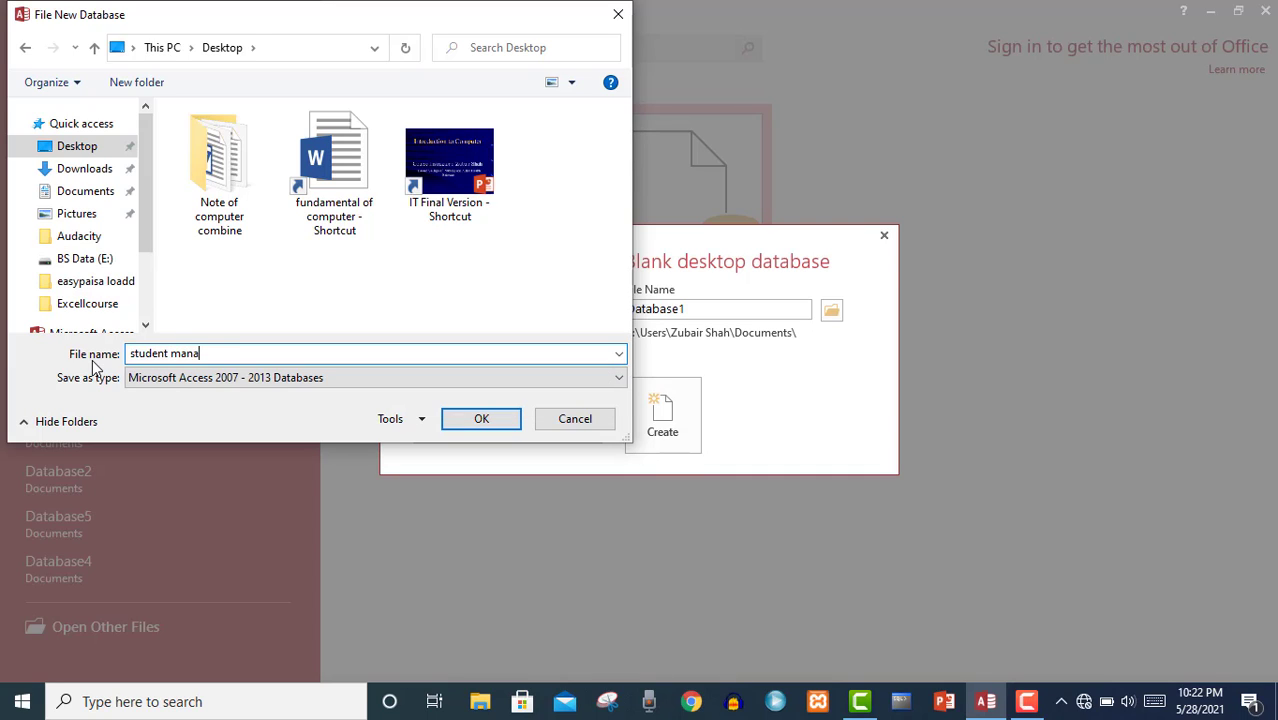
text(gement syste,m)
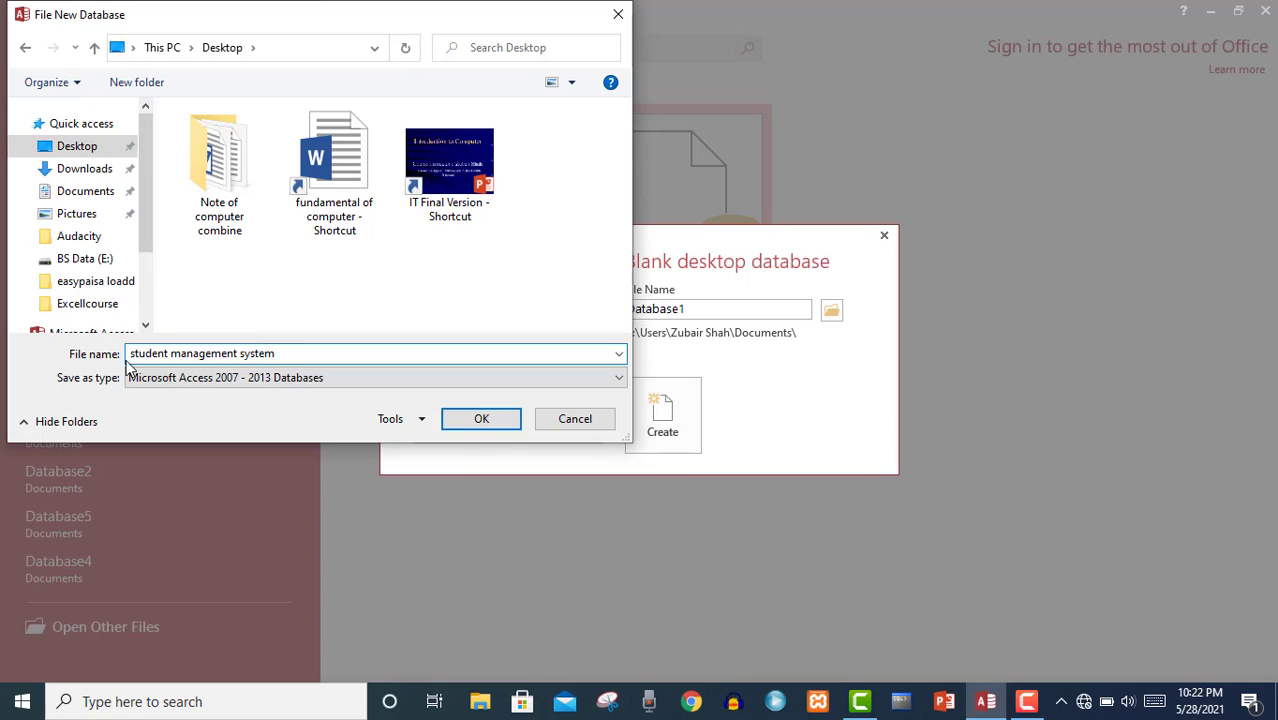
click(481, 421)
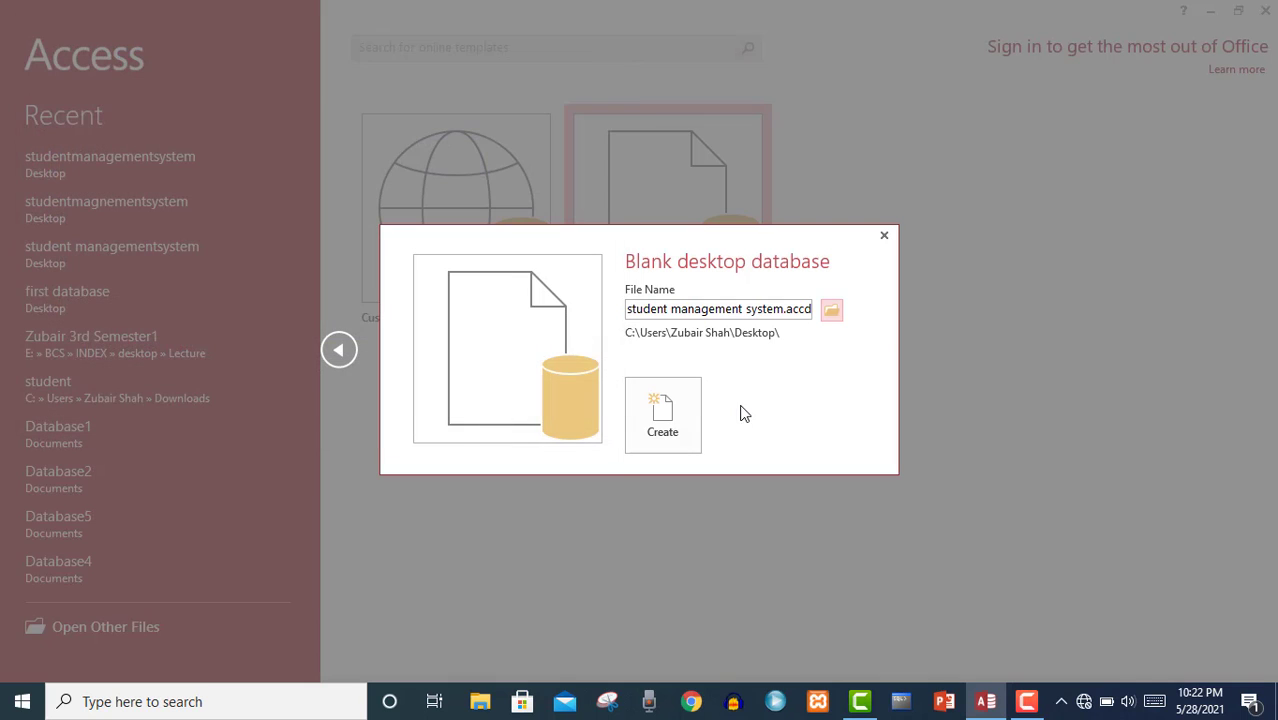
click(684, 416)
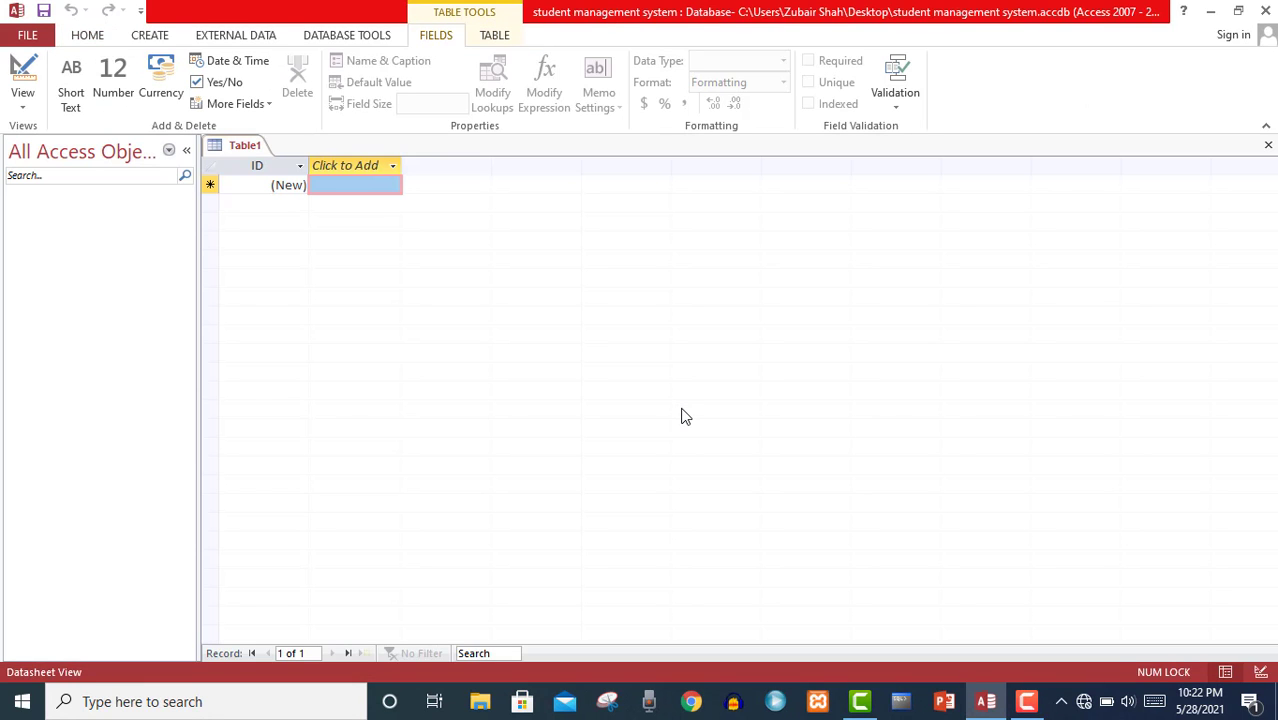
Step: Save the new empty table under the name "student"
click(249, 152)
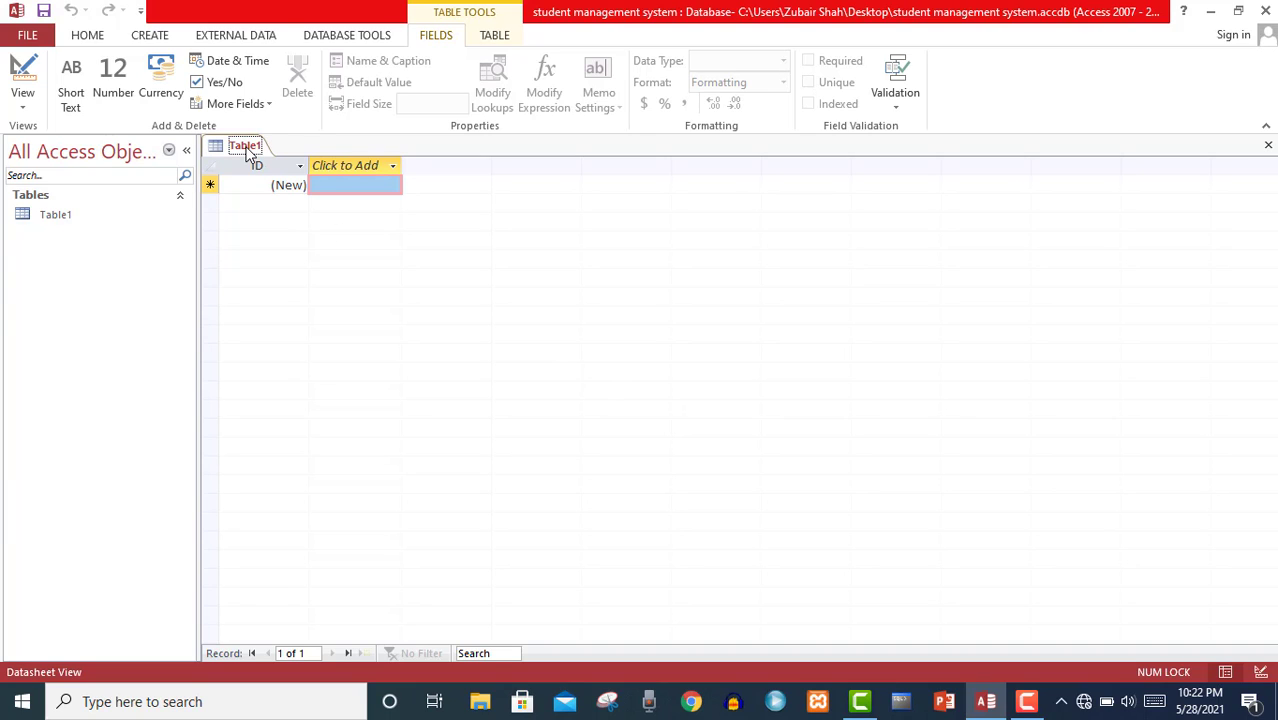
right_click(249, 152)
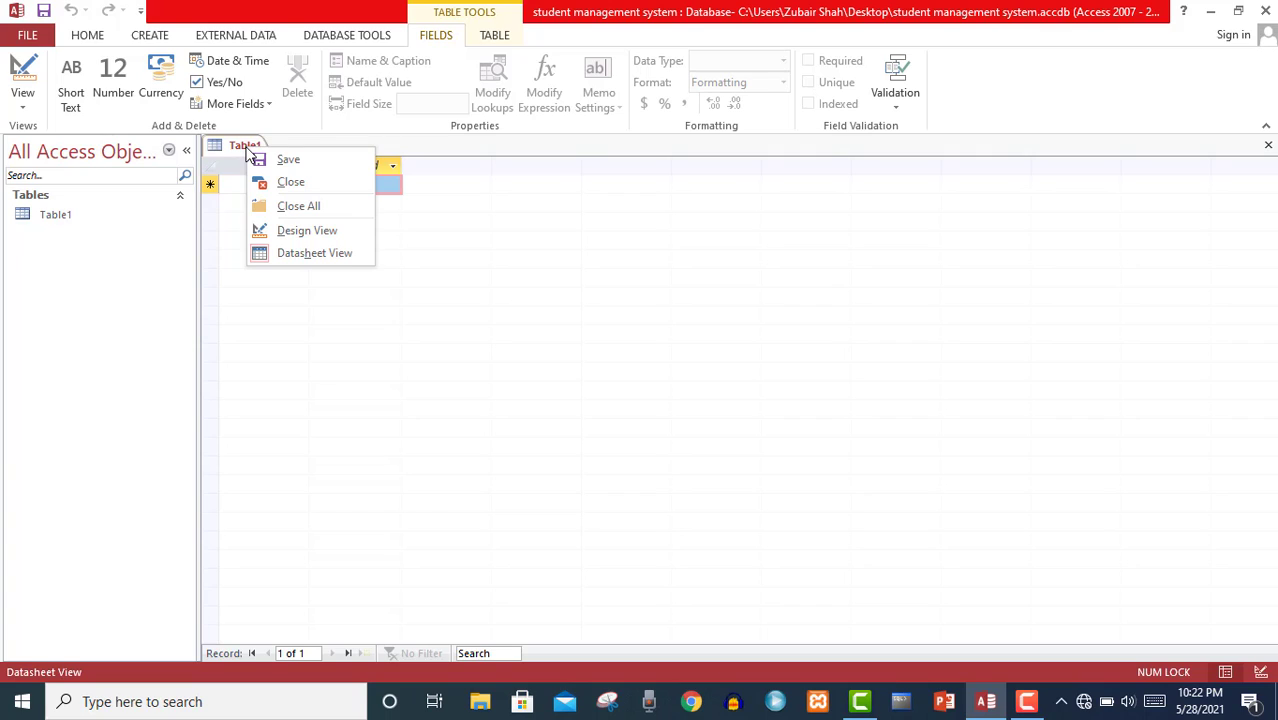
click(290, 161)
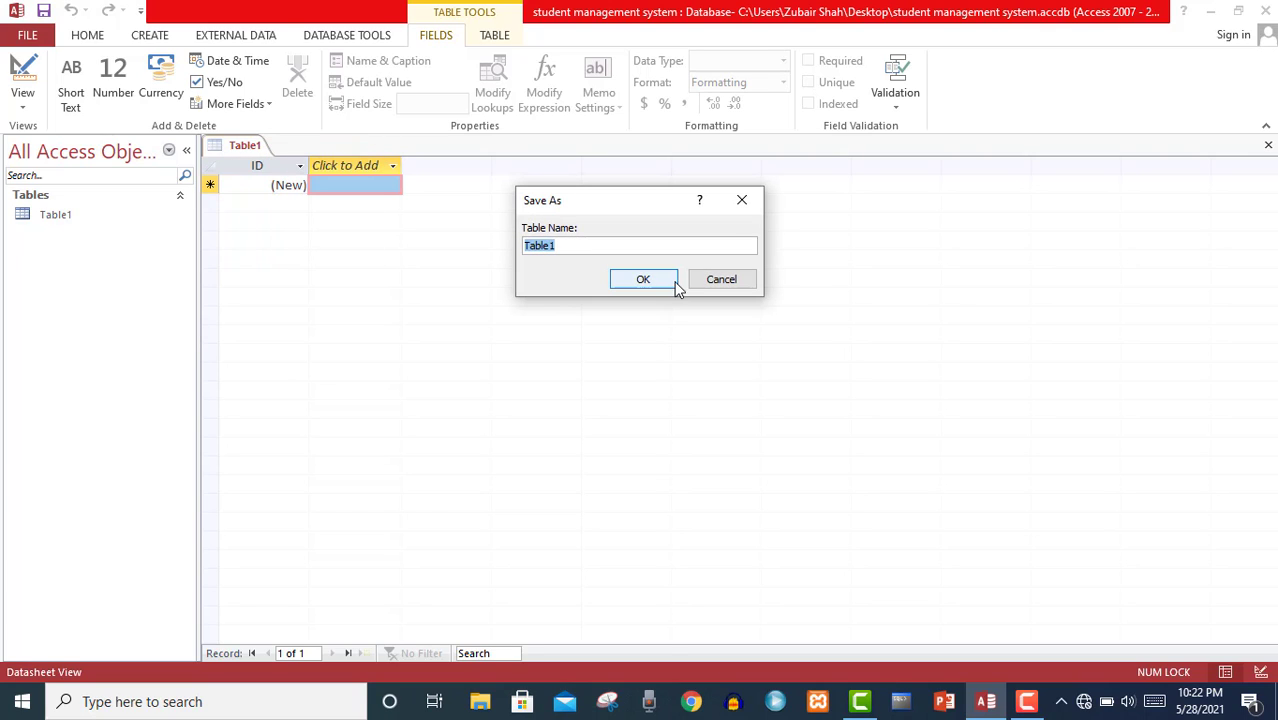
text(studne)
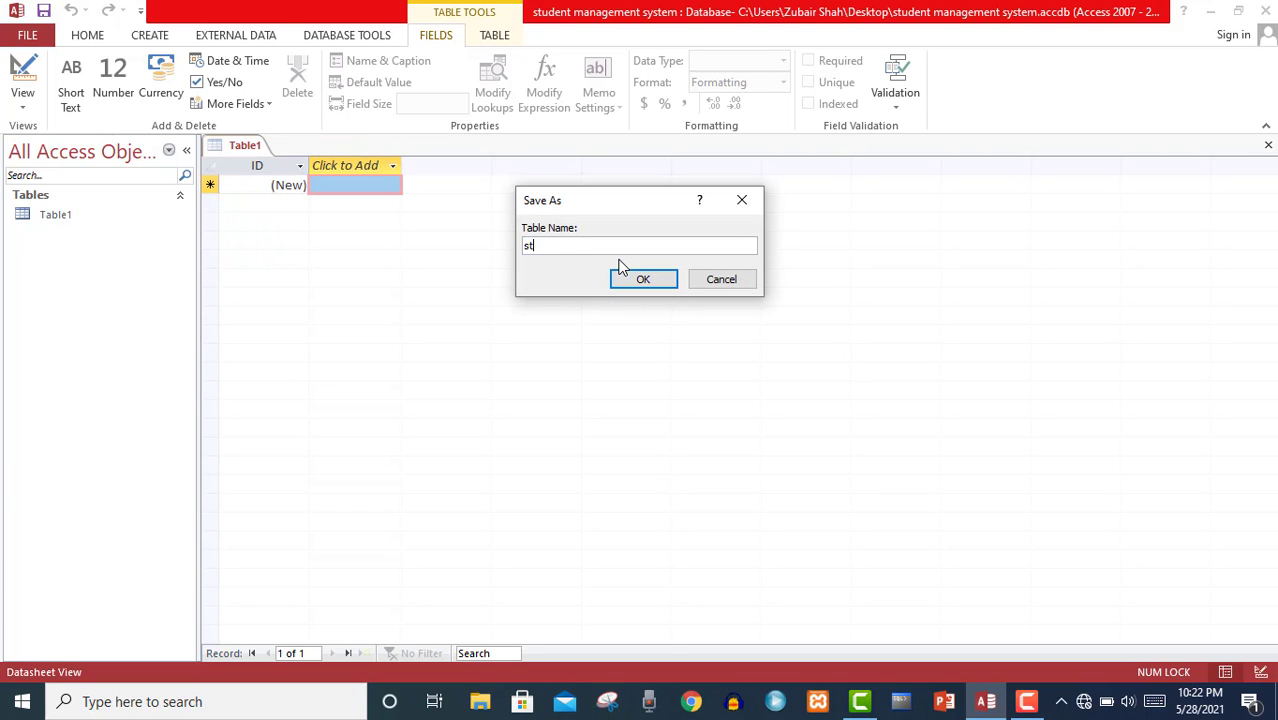
key(BackSpace)
key(BackSpace)
text(ent)
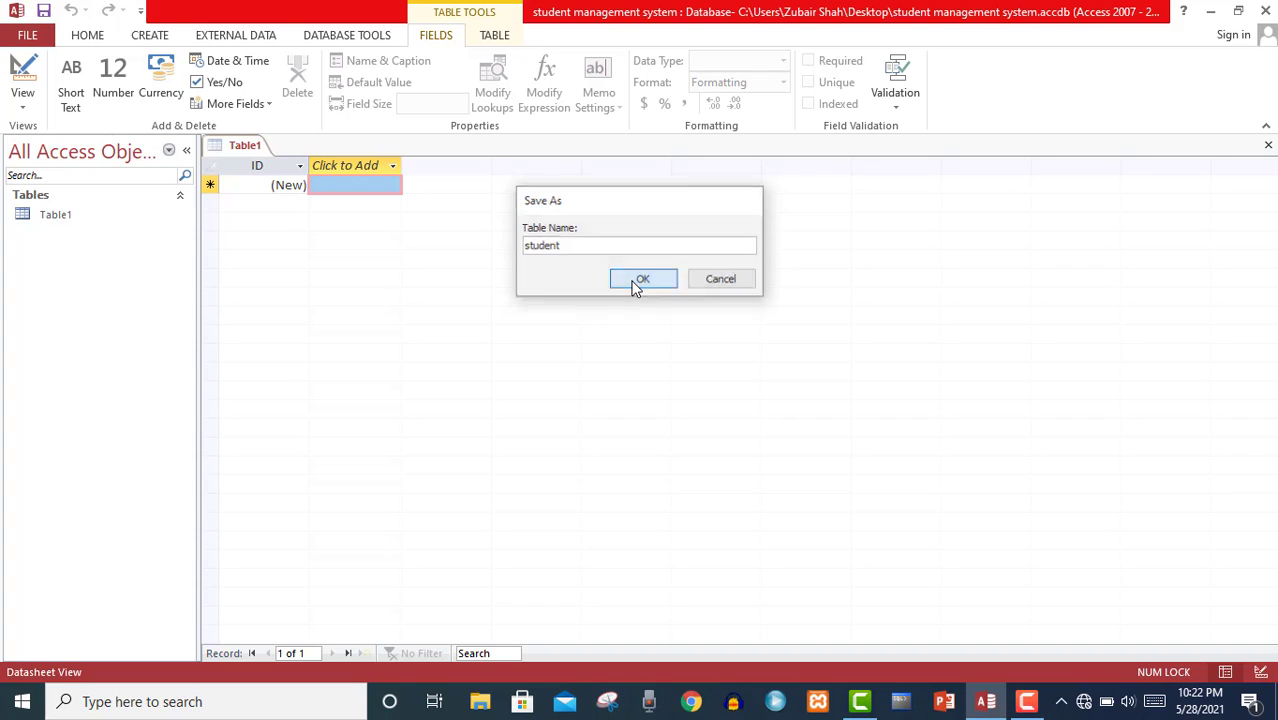
click(640, 280)
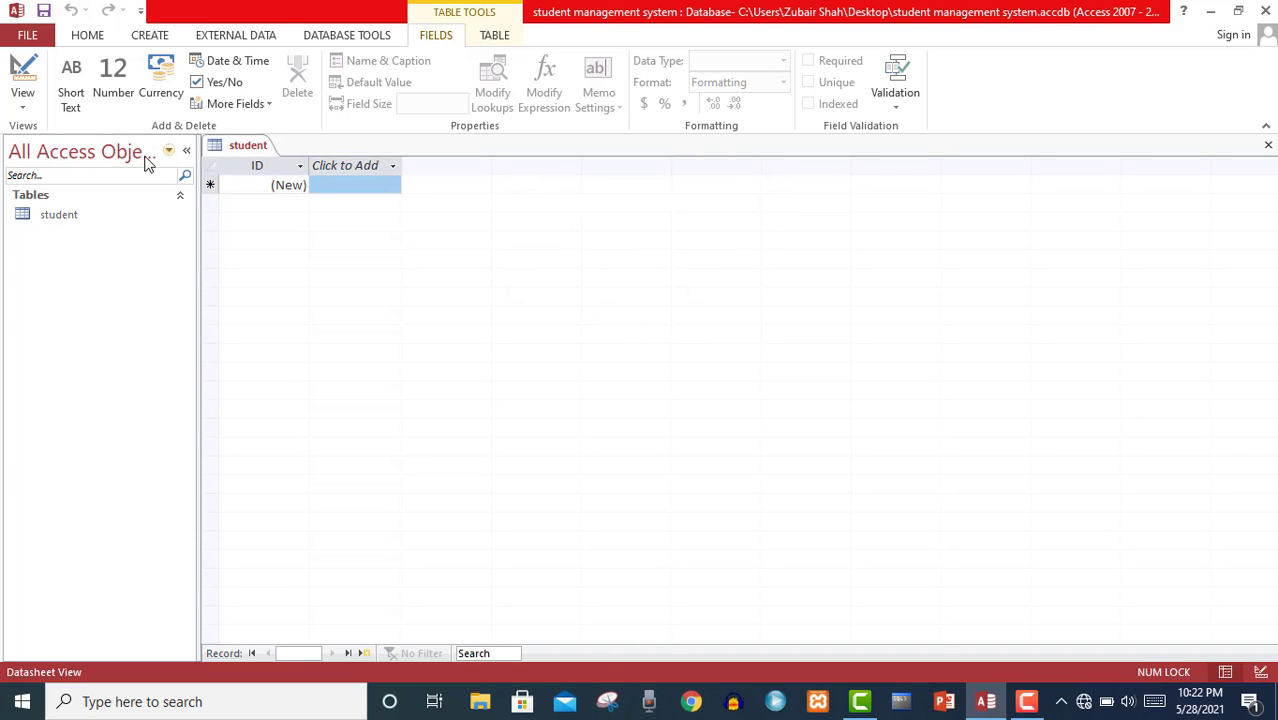
click(76, 216)
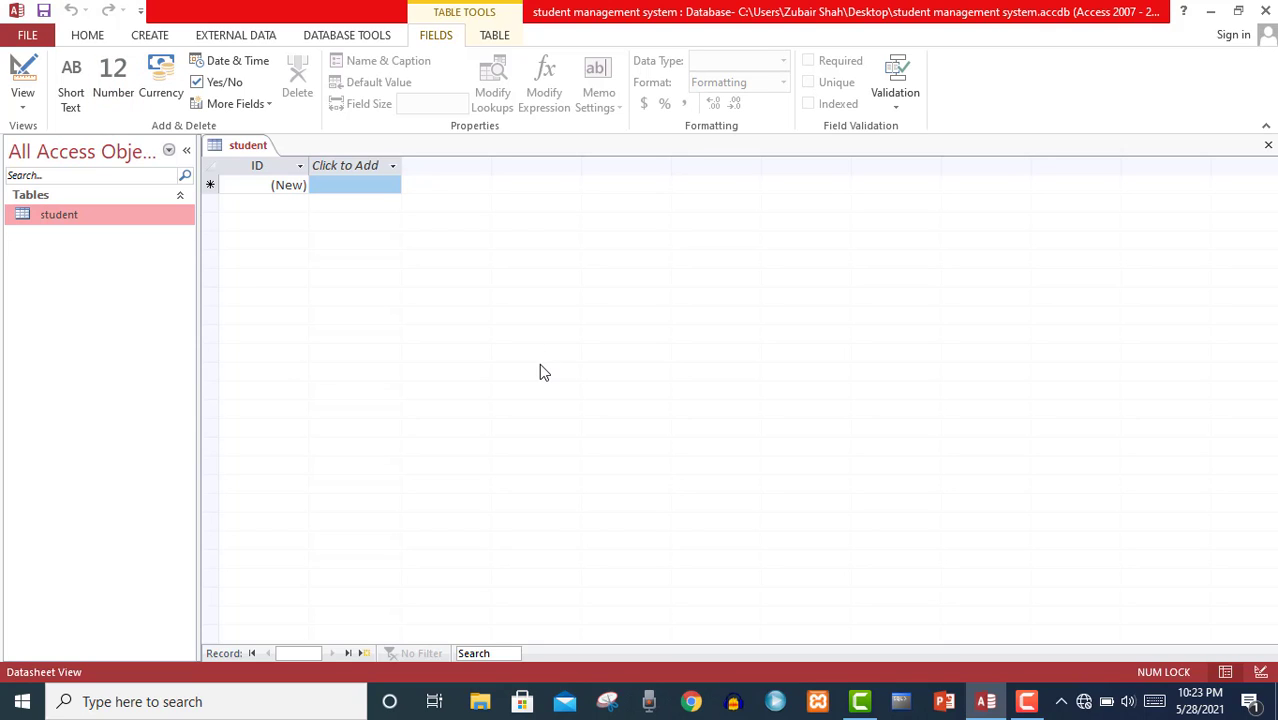
key(ctrl+F1)
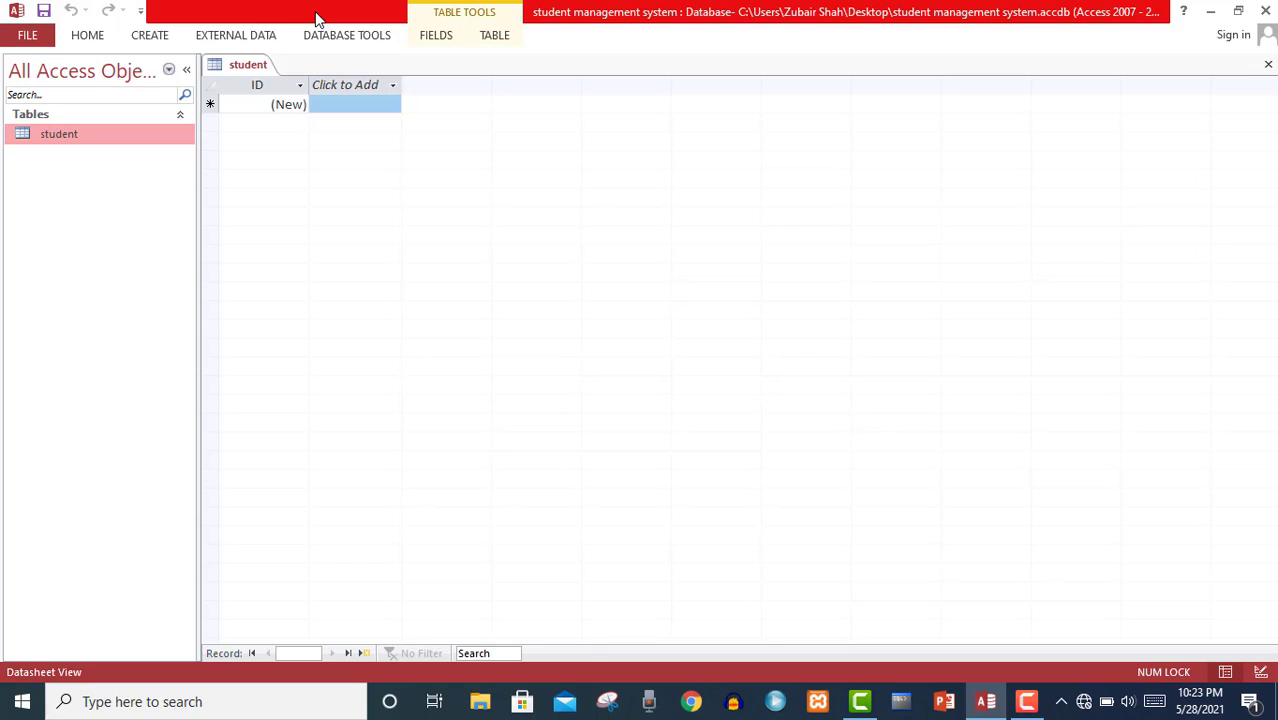
key(ctrl+F1)
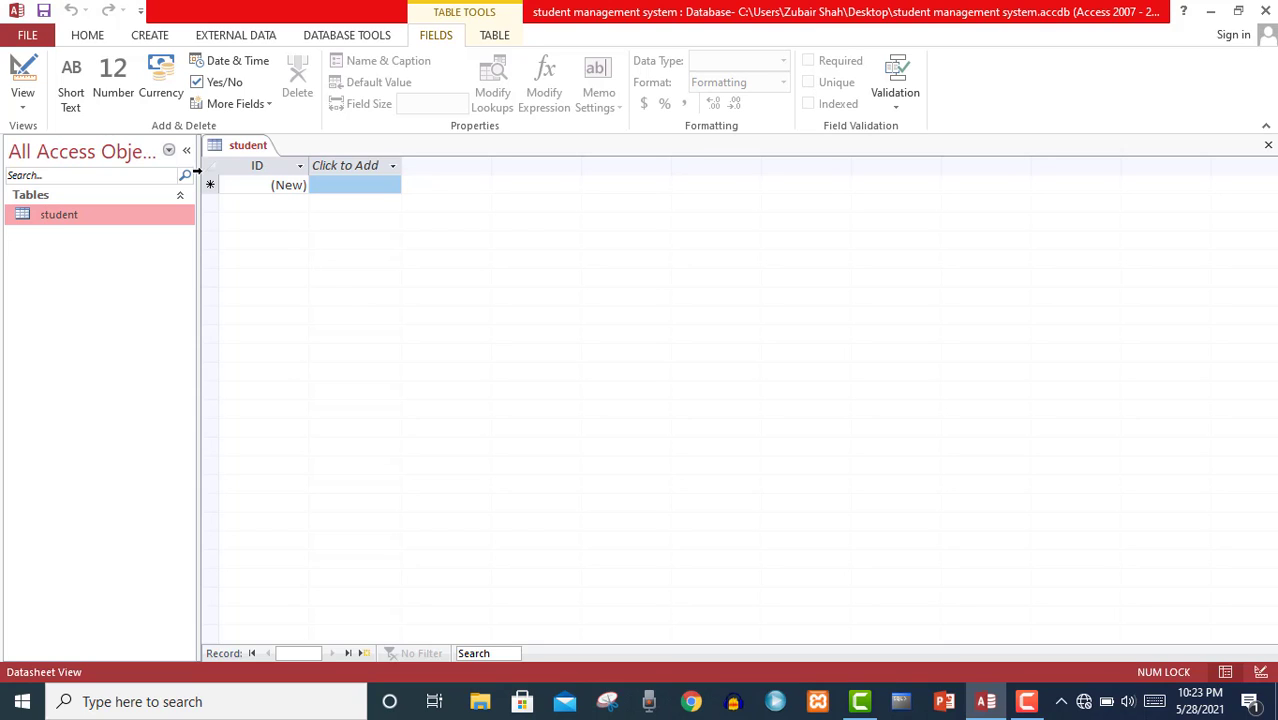
Step: Switch the student table to Design View, back to Datasheet View, and into Design View again
click(23, 107)
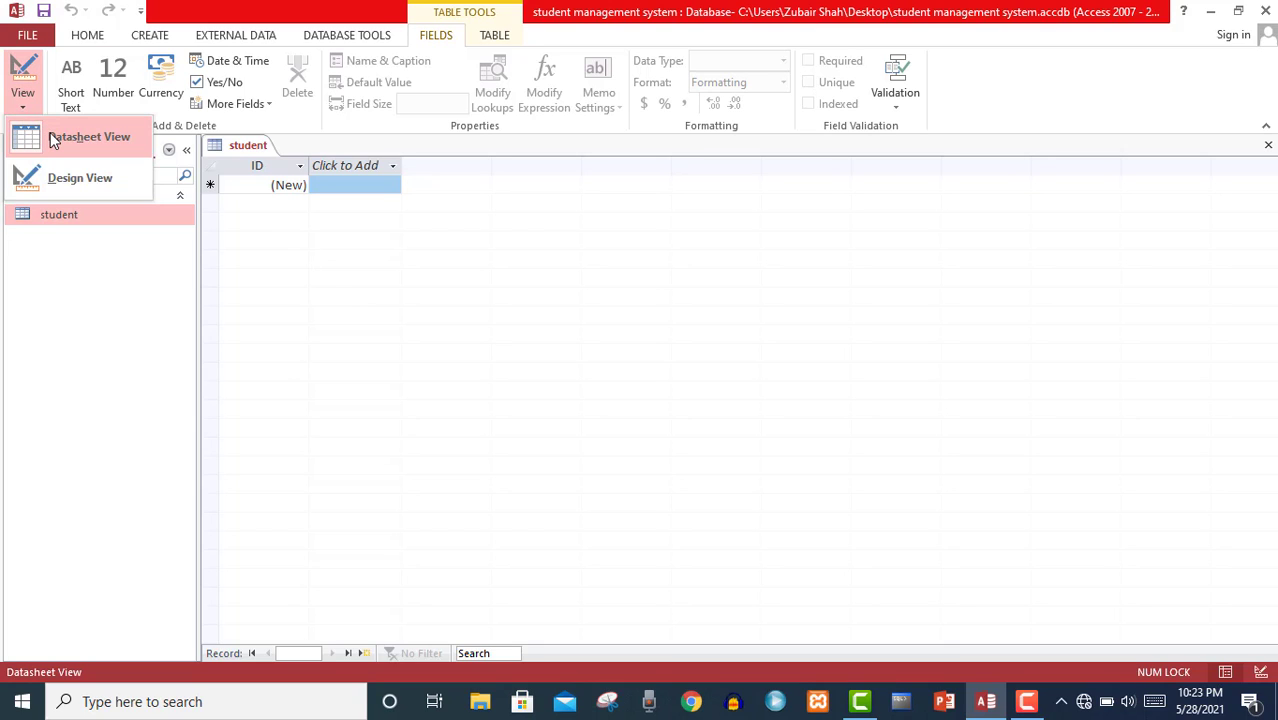
click(70, 178)
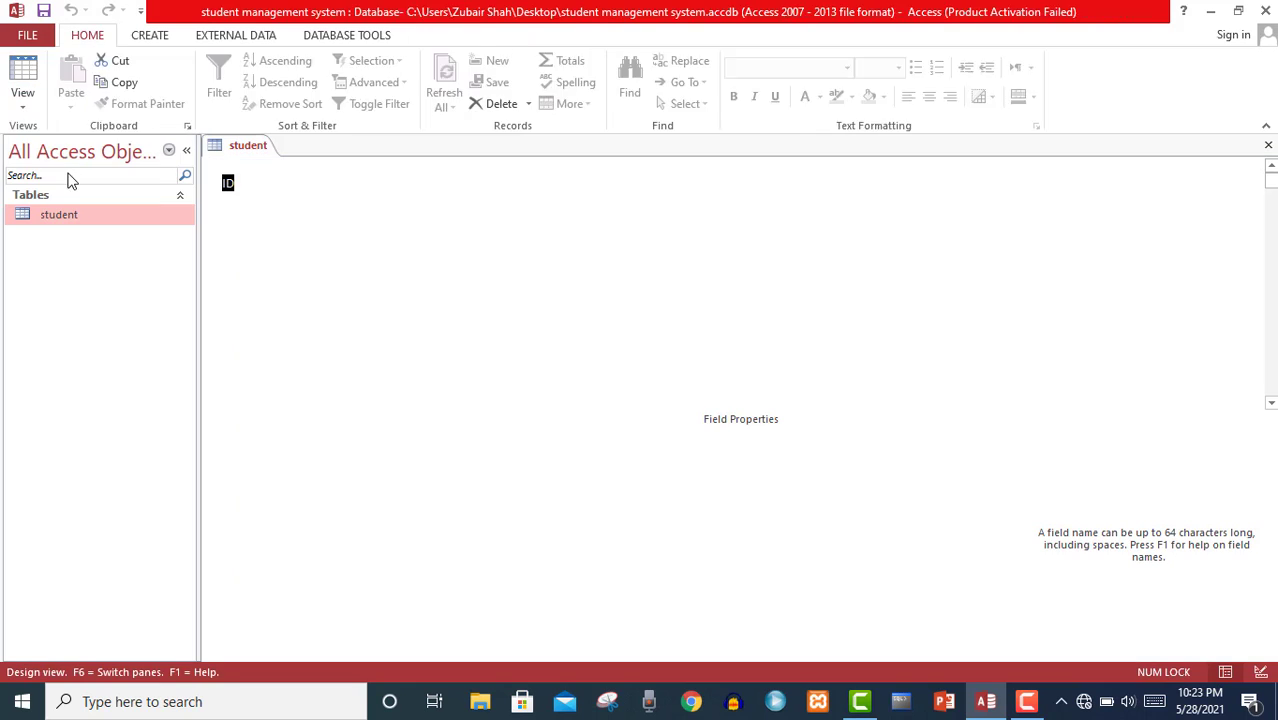
click(23, 105)
click(42, 135)
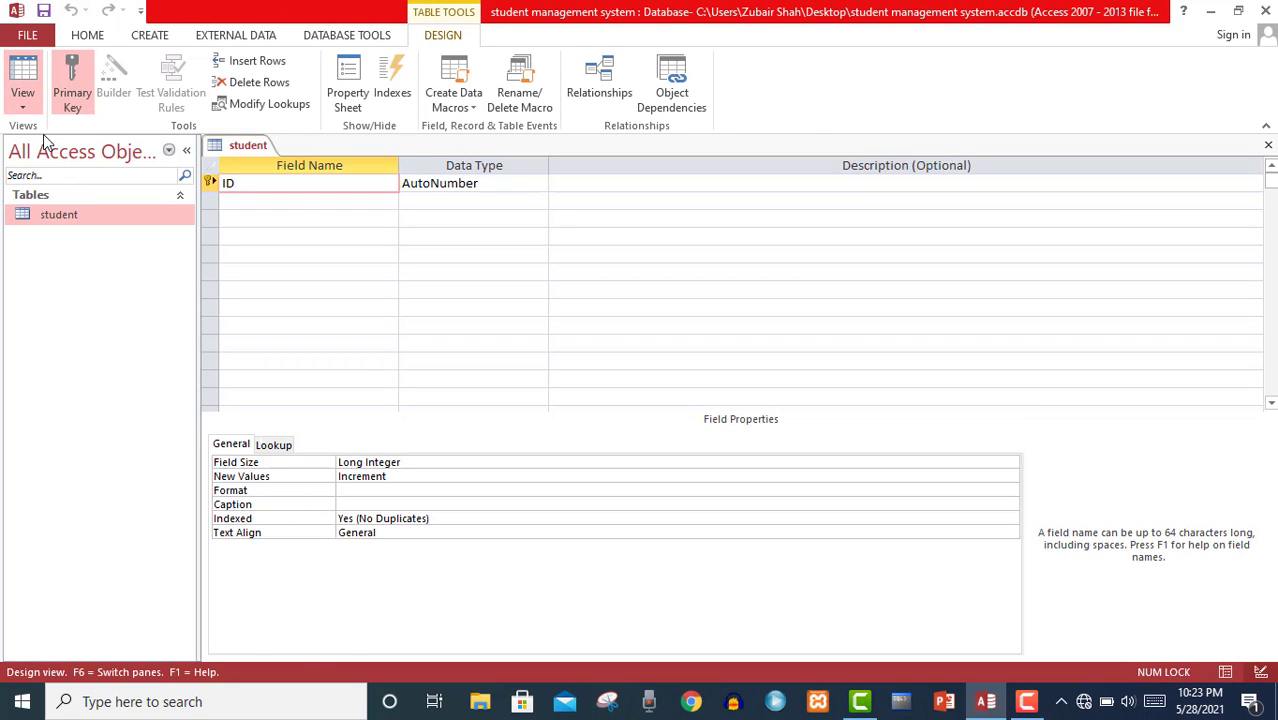
click(23, 108)
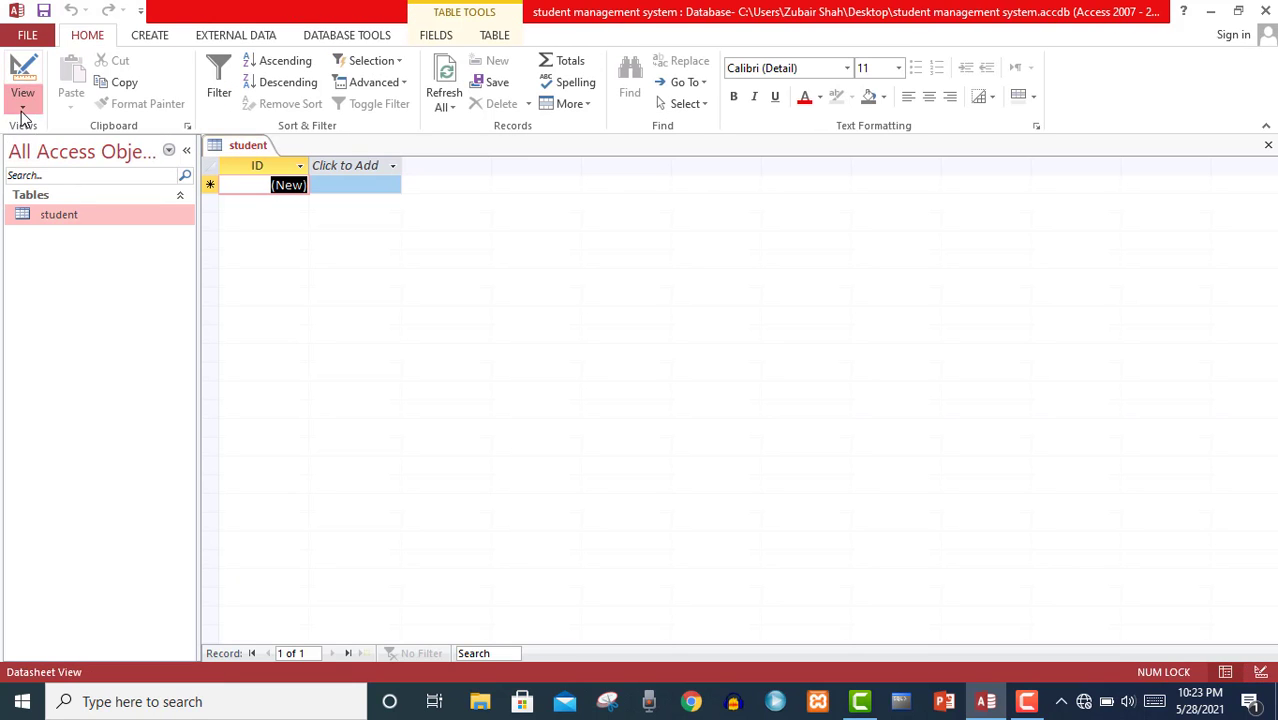
click(49, 176)
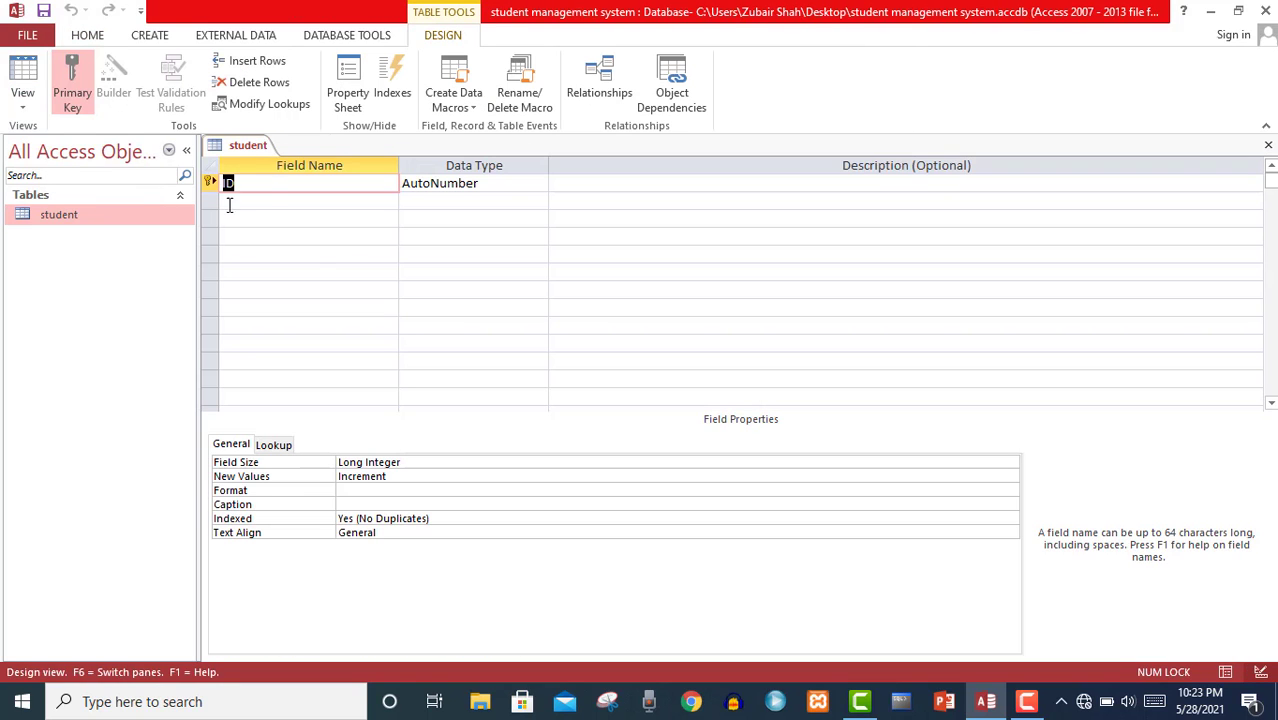
Step: Add a field called "Name" below ID in the student table with the Short Text data type
click(312, 185)
click(326, 200)
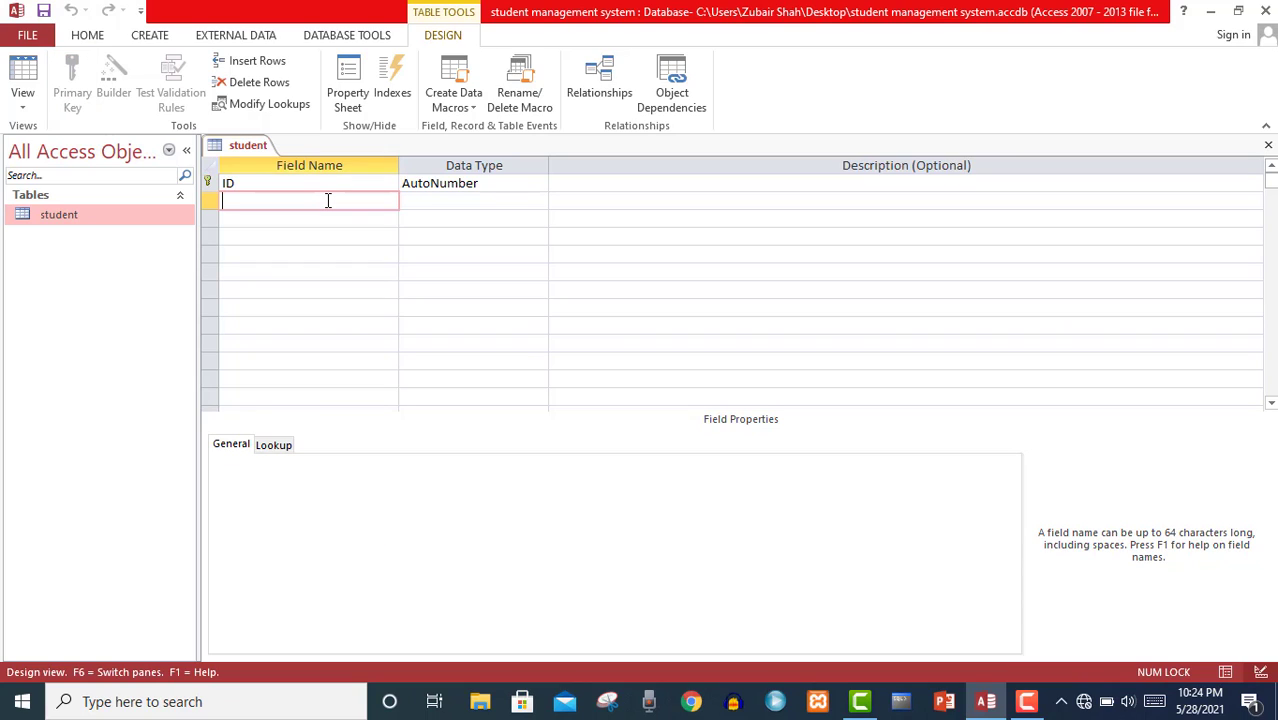
text(Name)
click(452, 200)
click(586, 410)
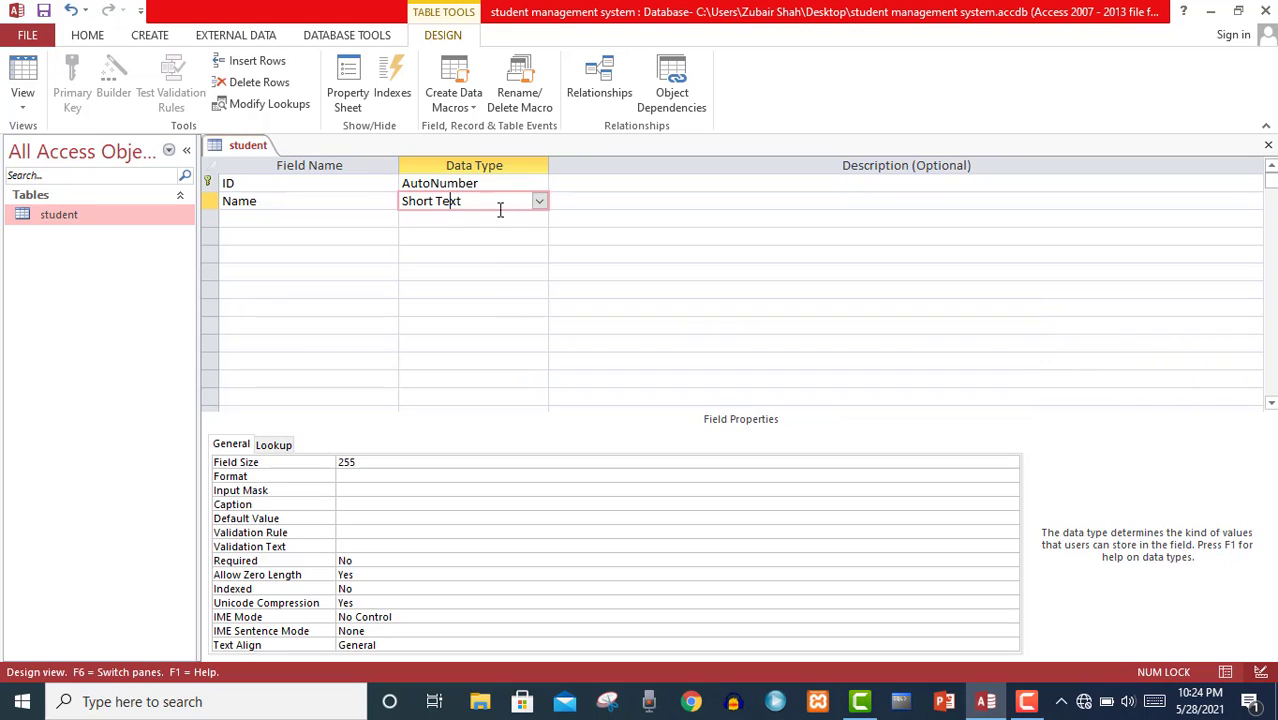
click(540, 203)
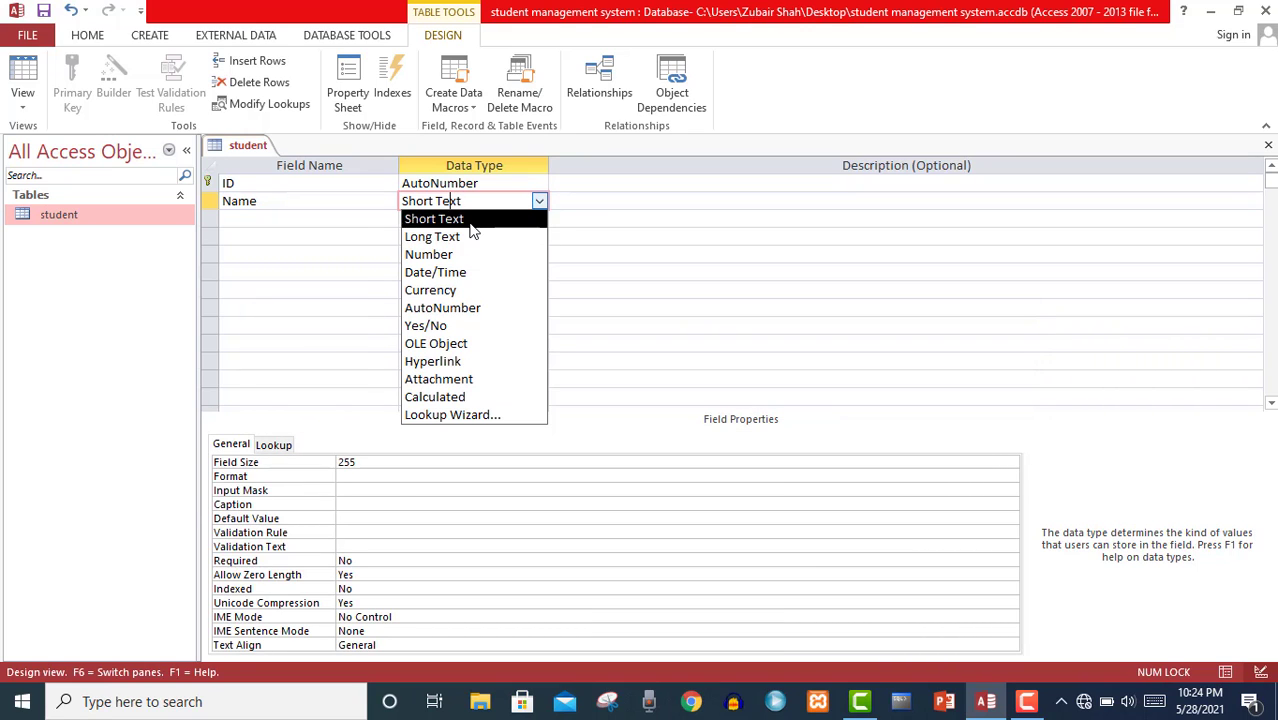
click(430, 218)
Step: Add a "Father Name" field to the student table with the Short Text data type
click(293, 219)
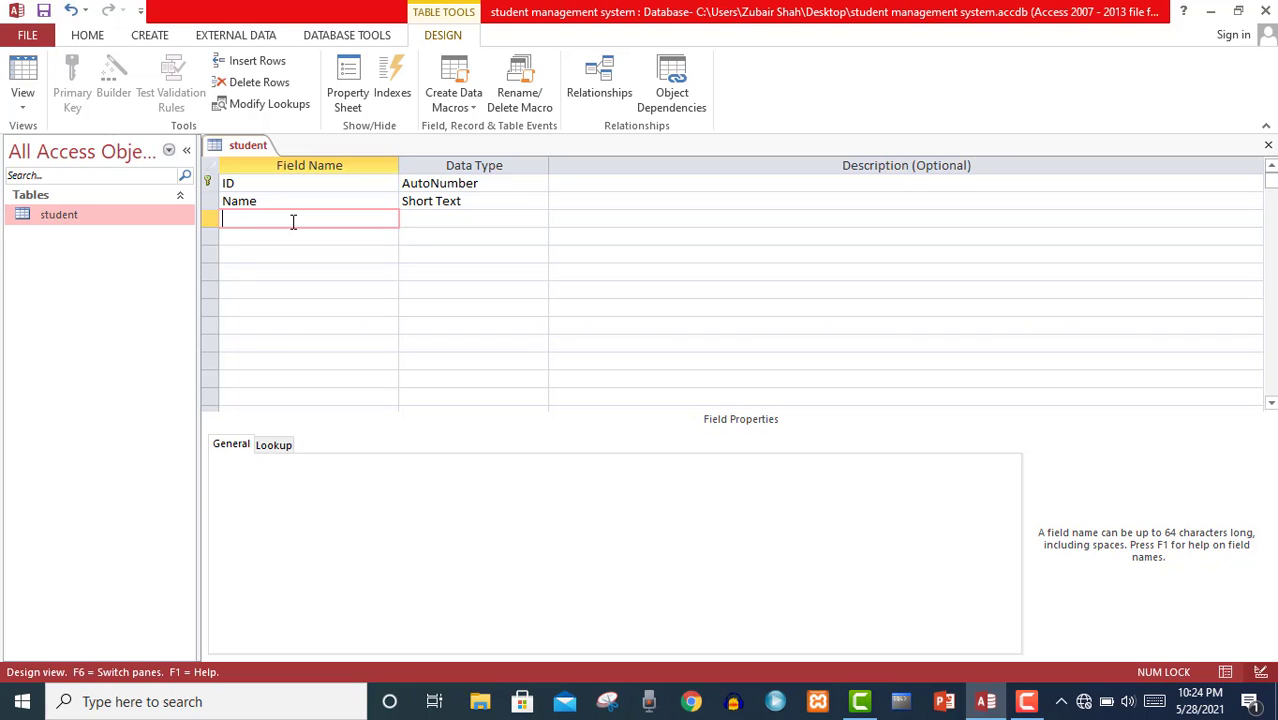
text(Father Name)
click(416, 219)
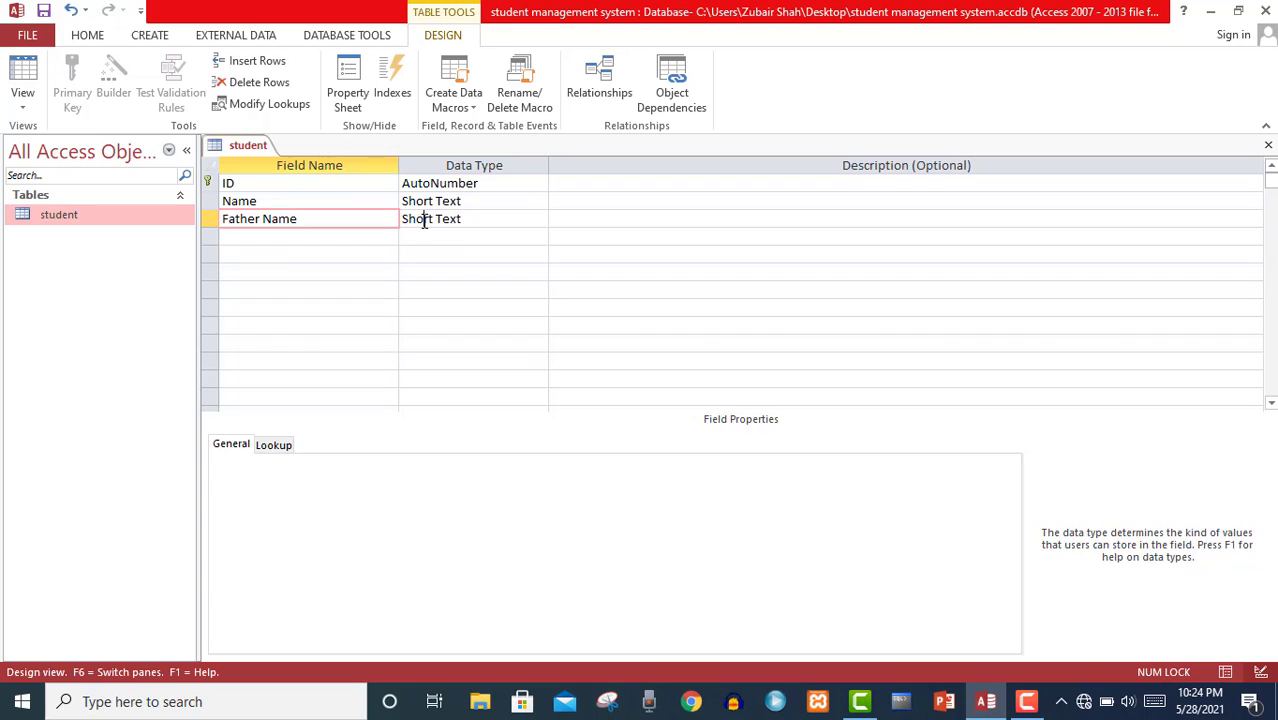
click(541, 222)
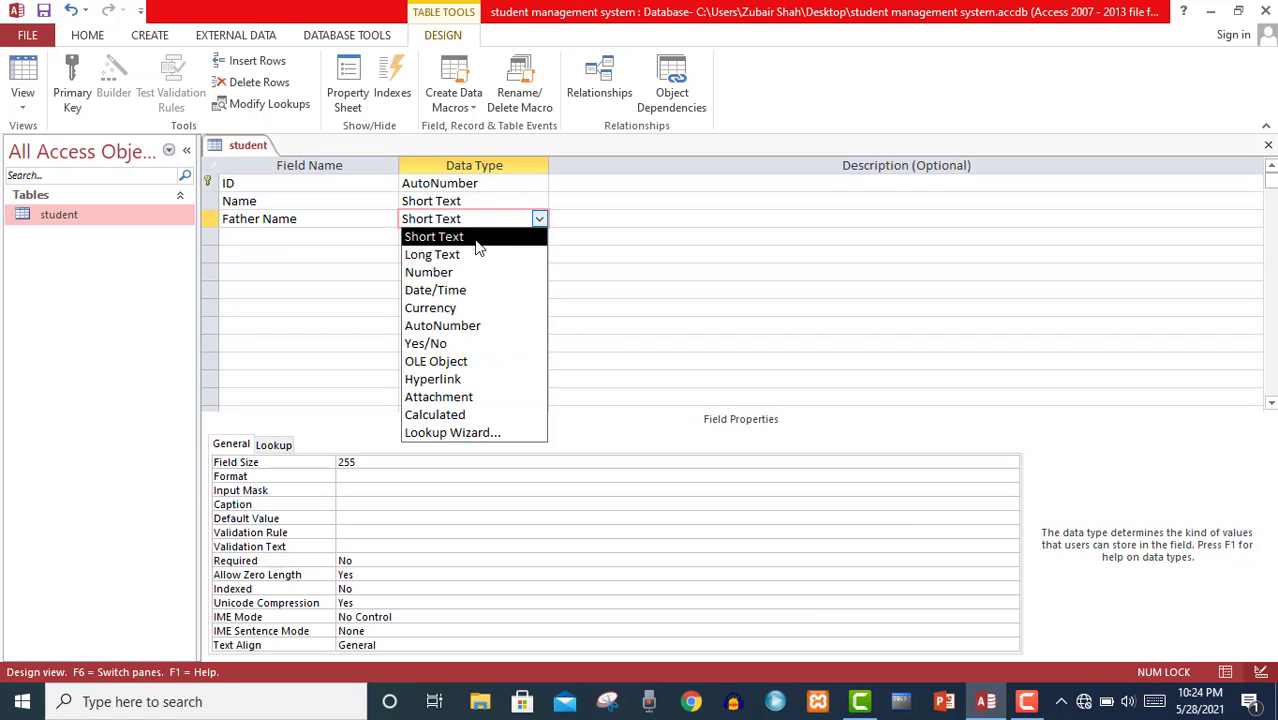
click(476, 238)
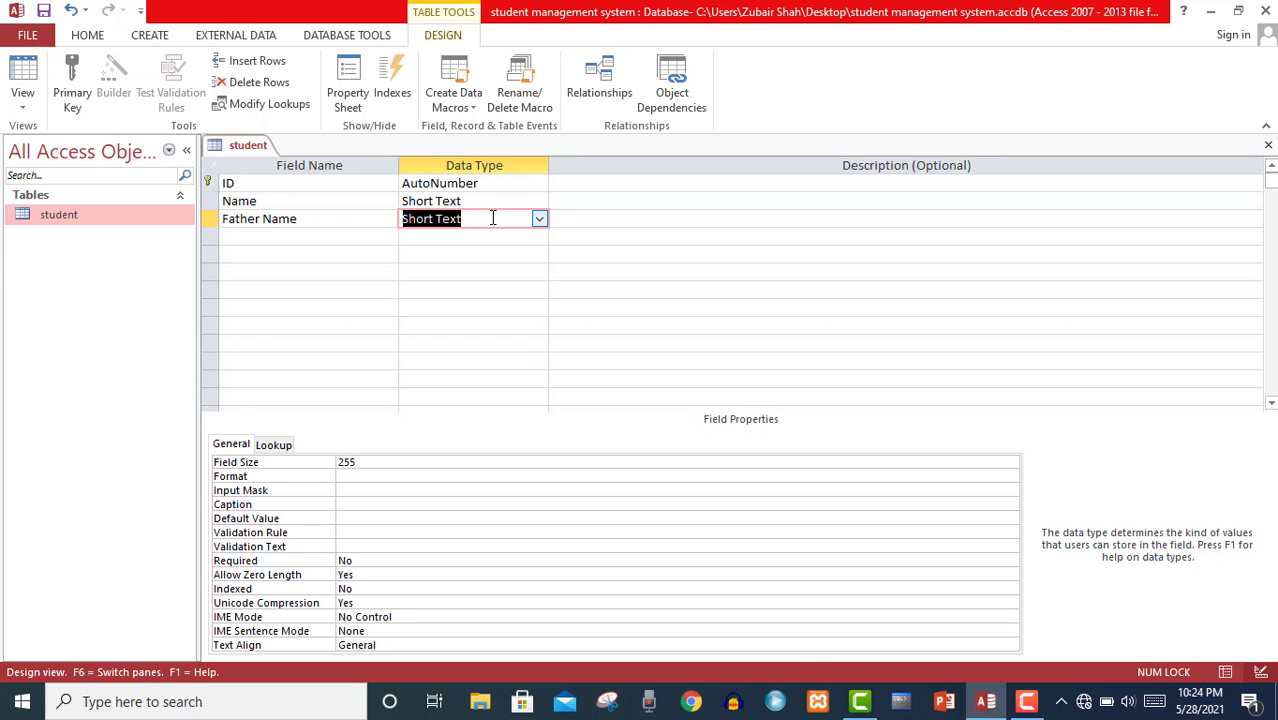
Step: Add a "DOB" field below Father Name in the student table with the Date/Time data type
click(281, 232)
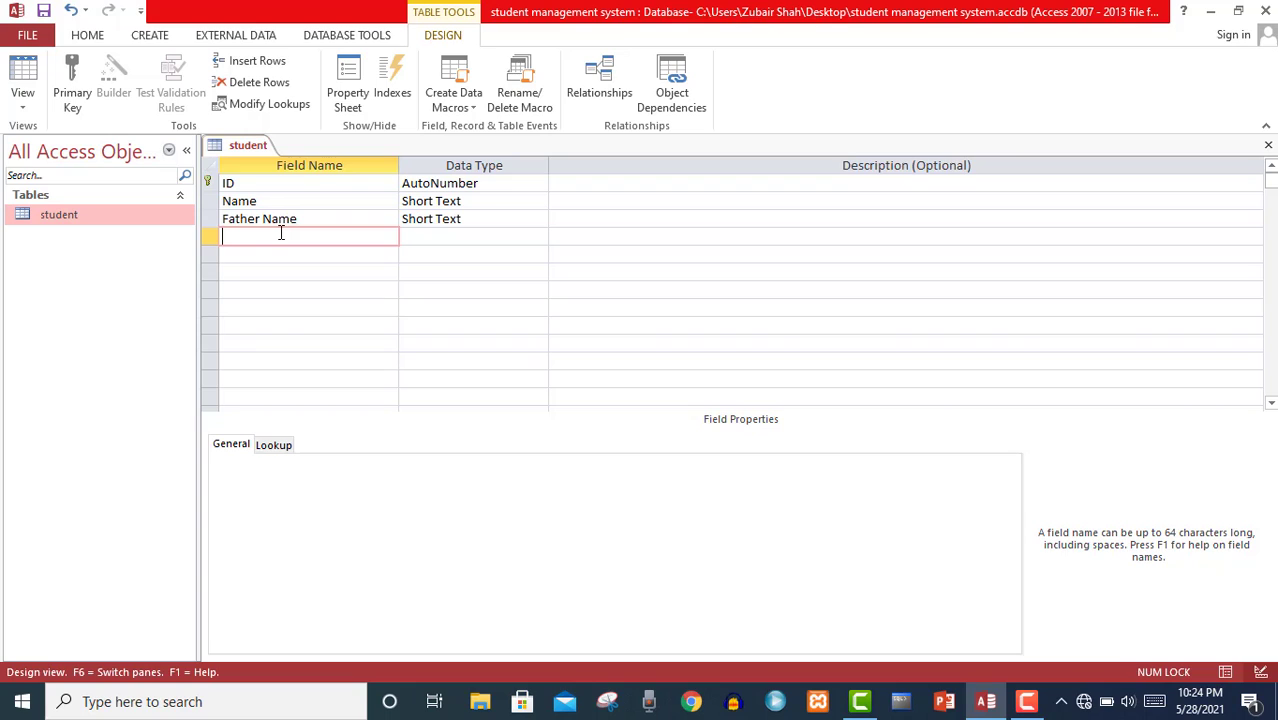
text(D)
key(BackSpace)
text(DOB)
click(430, 236)
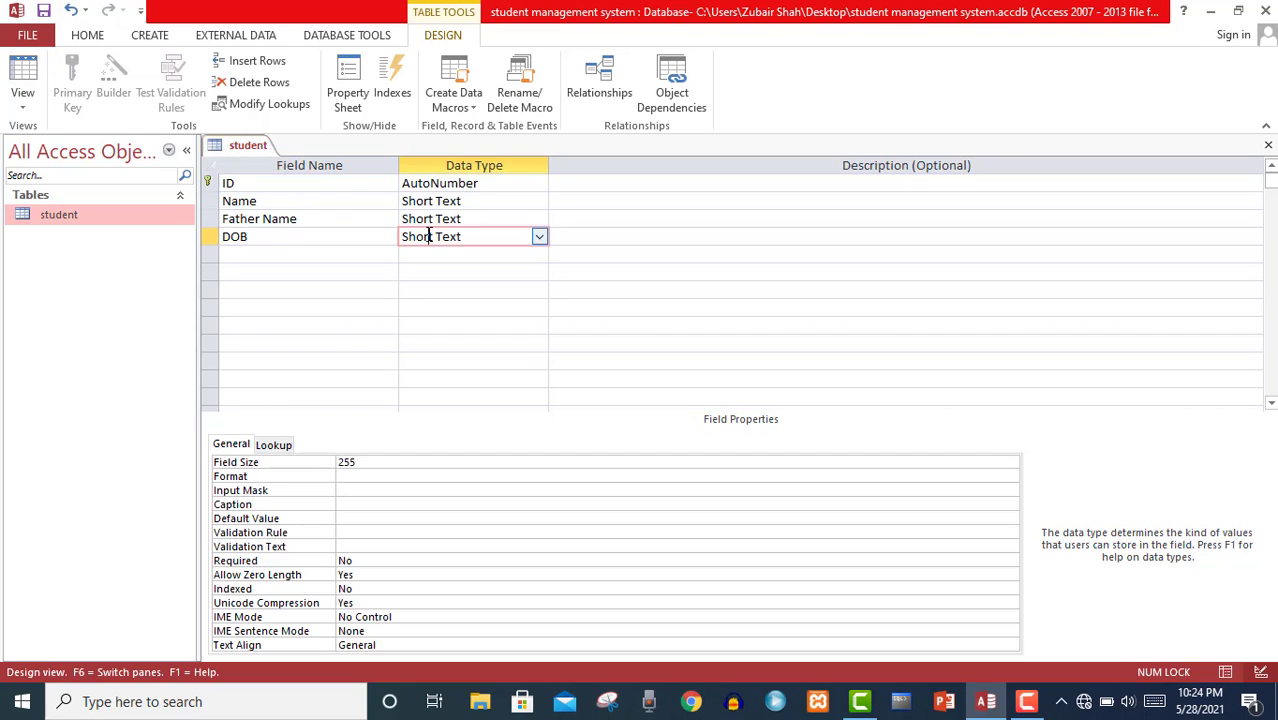
click(539, 236)
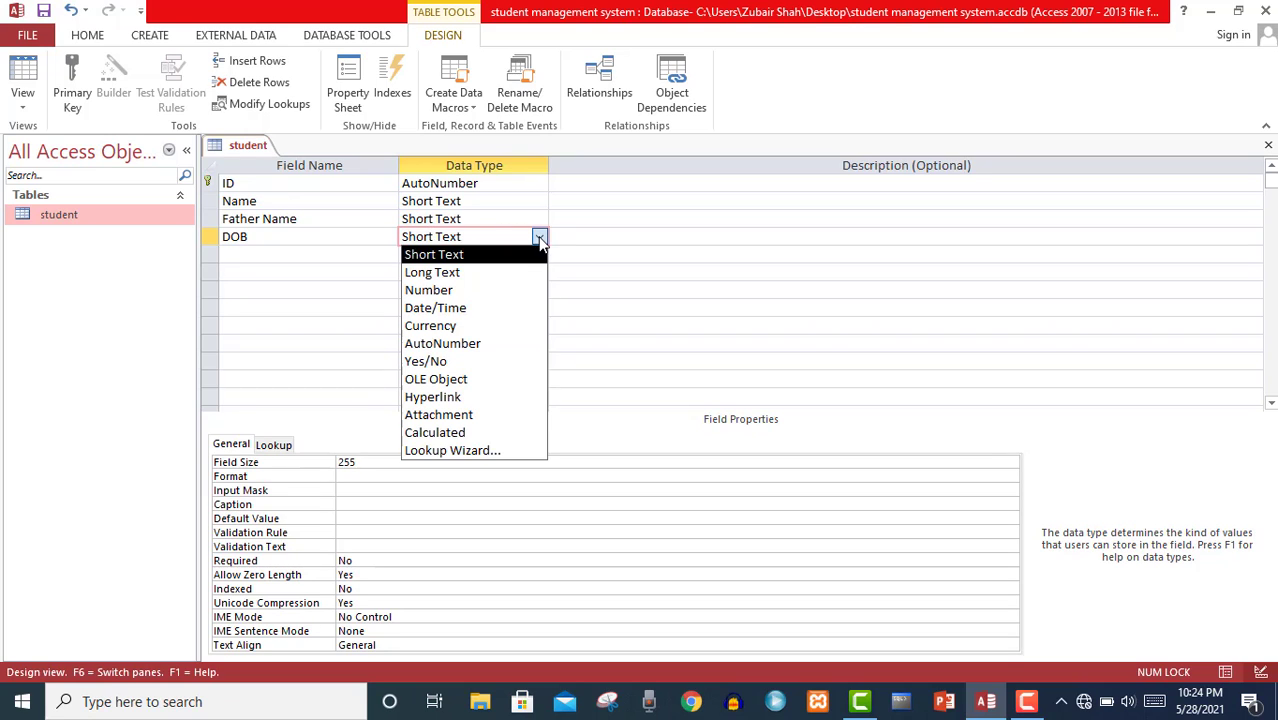
click(467, 310)
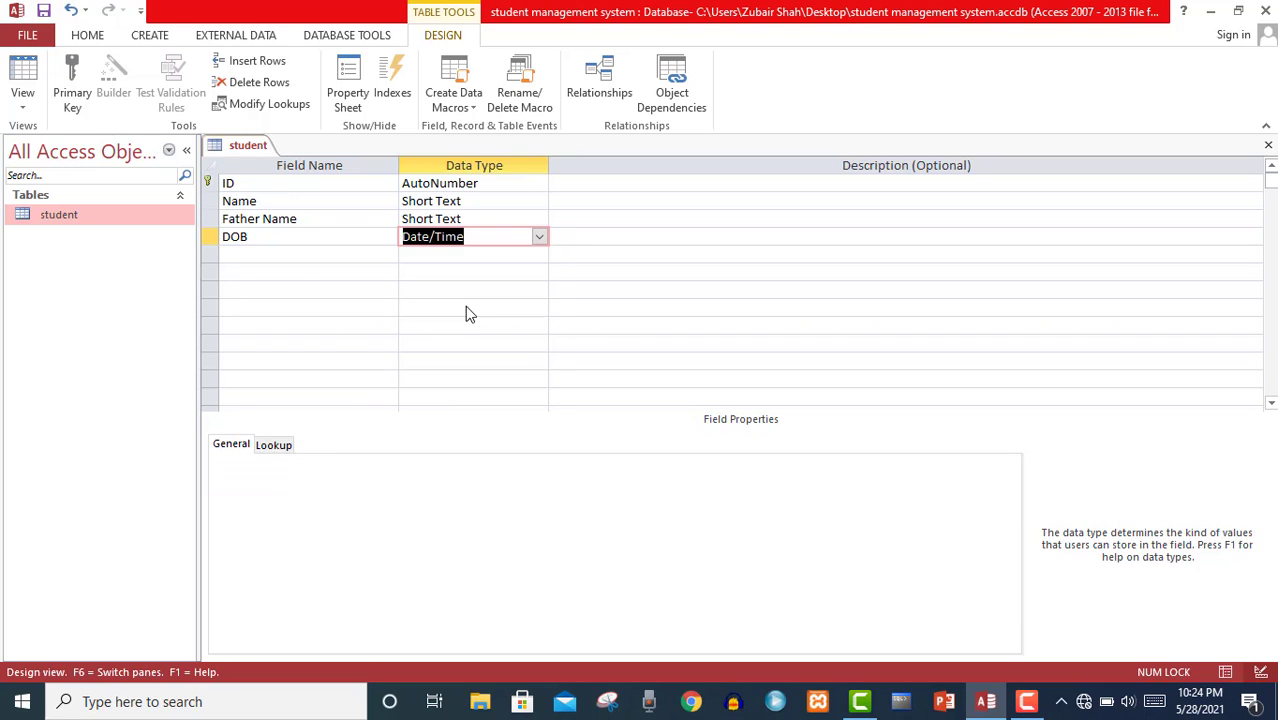
Step: Add a "Phone" field below DOB in the student table with the Number data type
click(281, 254)
text(Phone)
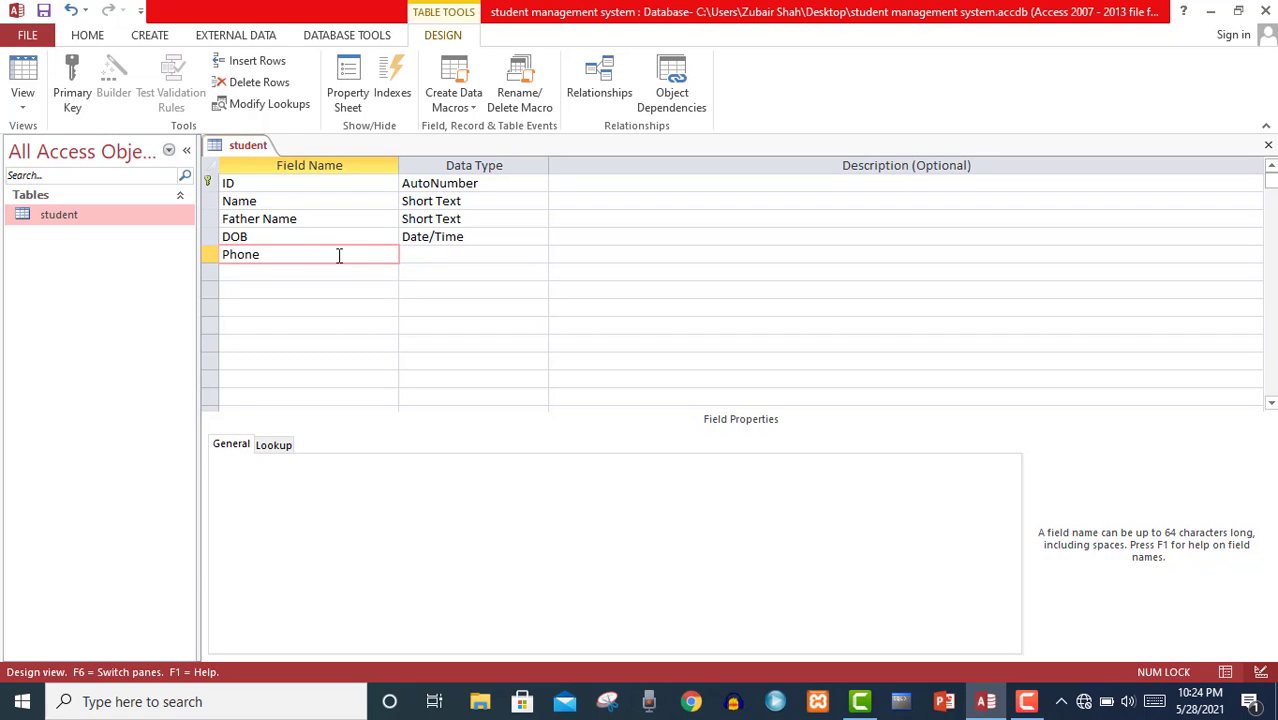
click(425, 254)
click(539, 256)
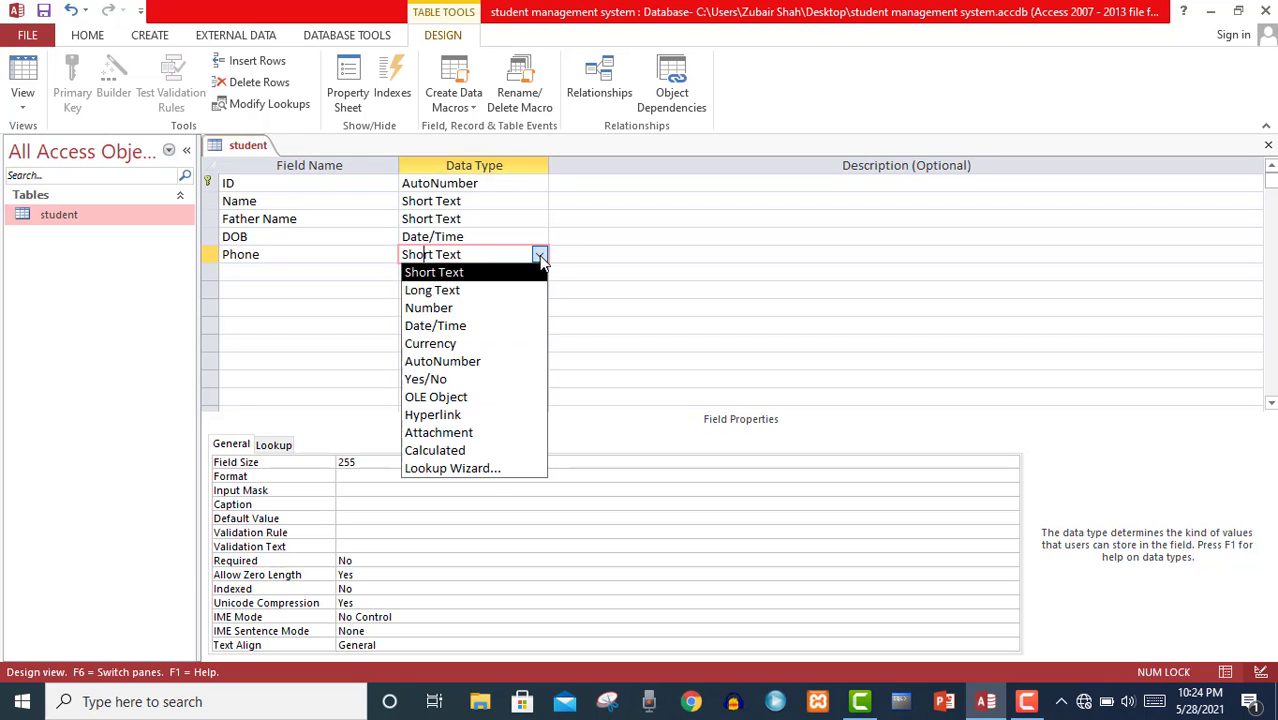
click(491, 309)
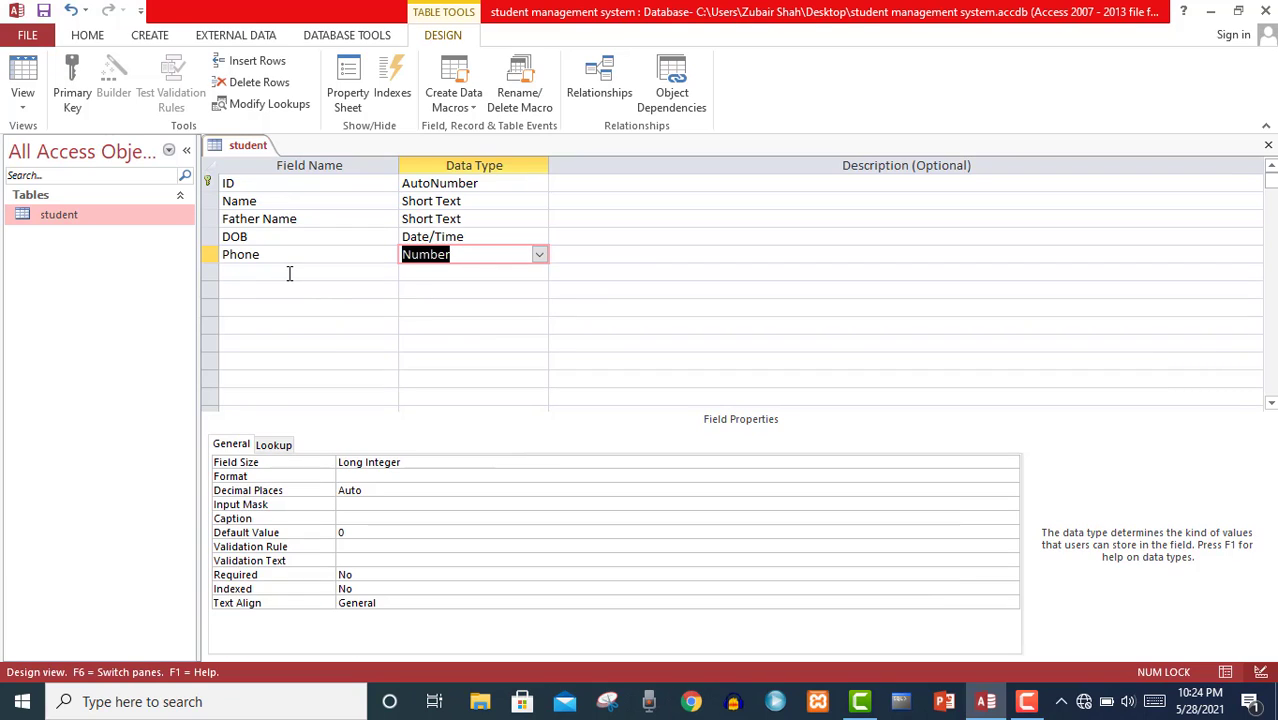
Step: Add a "Class" field below Phone in the student table with the Short Text data type
click(289, 273)
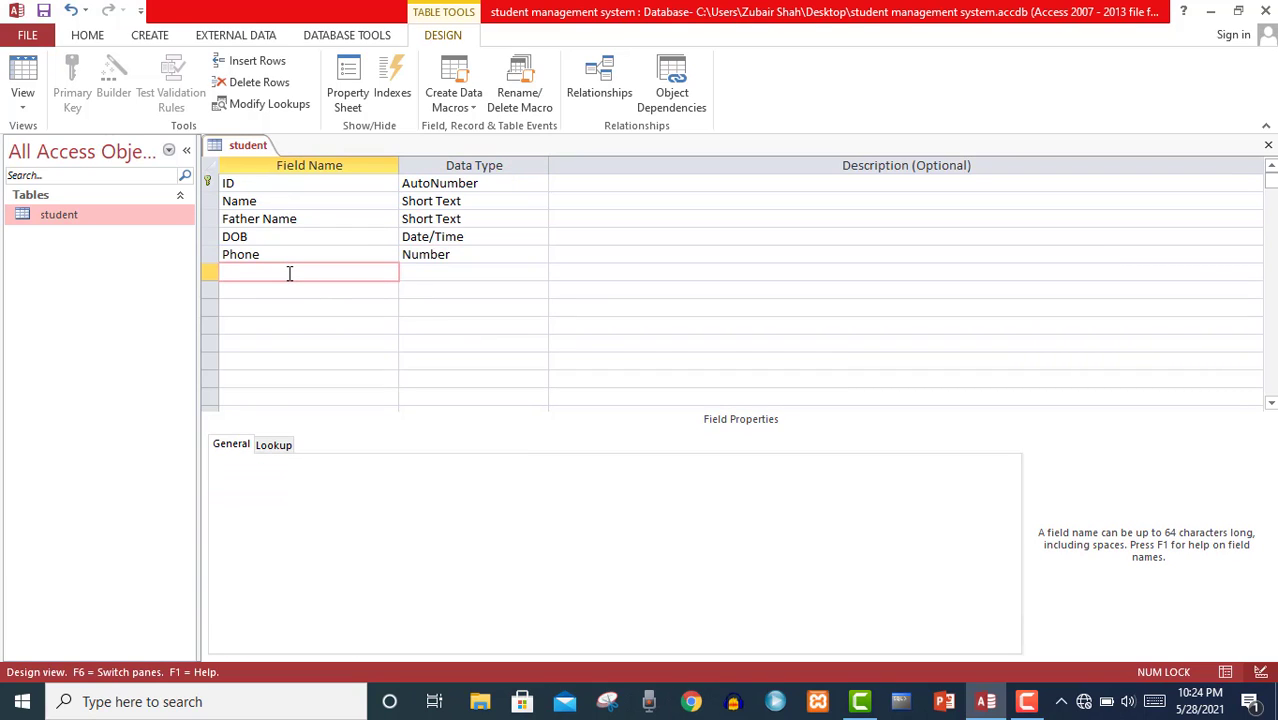
text(Class)
click(433, 272)
click(540, 272)
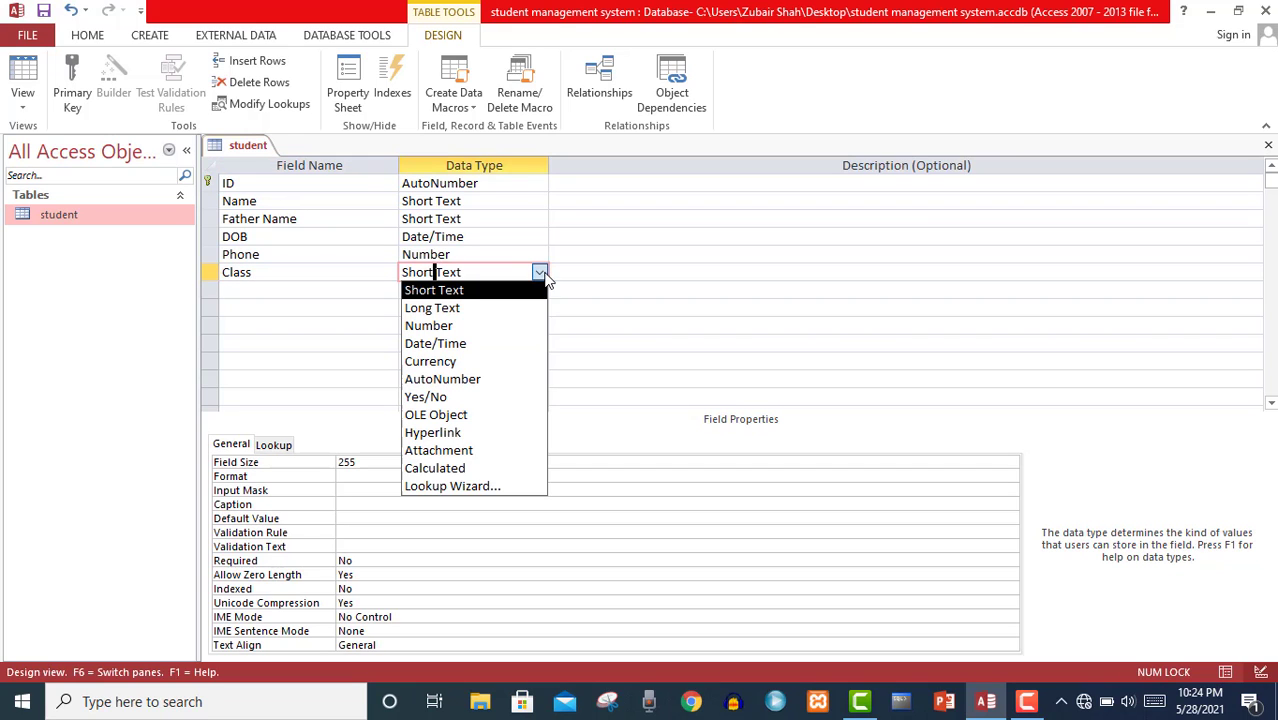
click(430, 288)
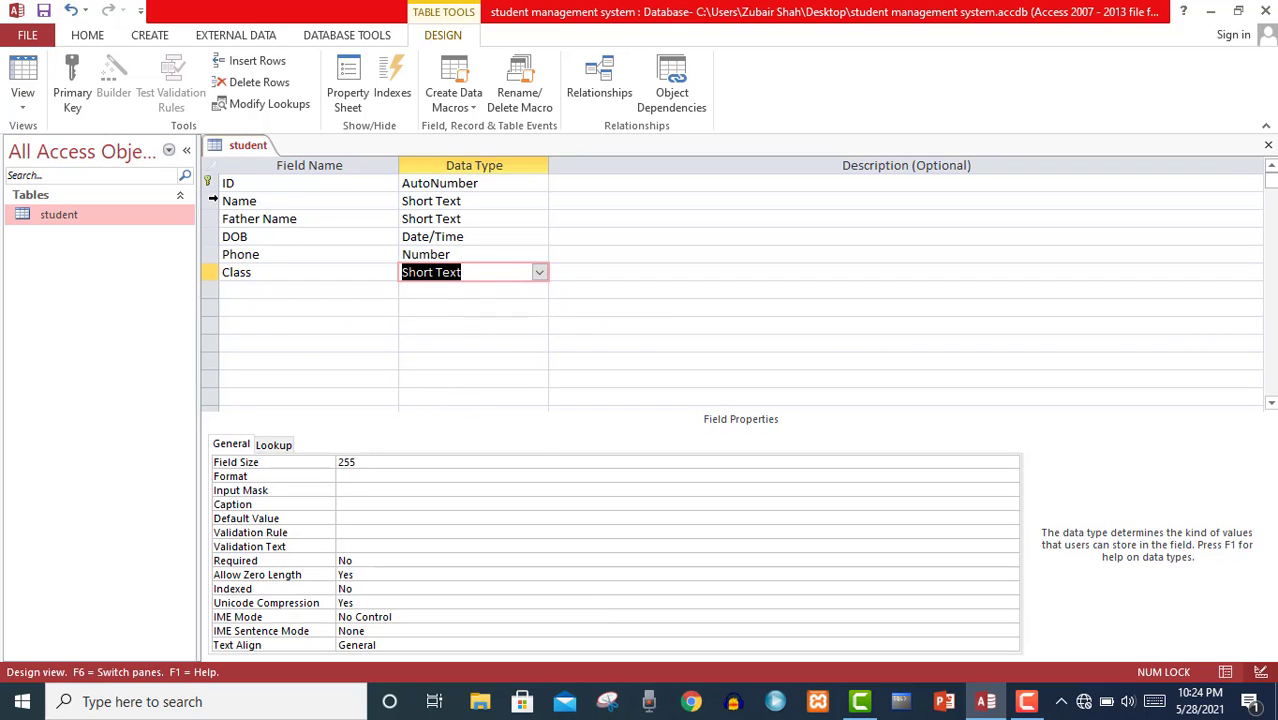
Step: Insert a row above the Name field and define it as "Roll No" with the Number data type
right_click(212, 203)
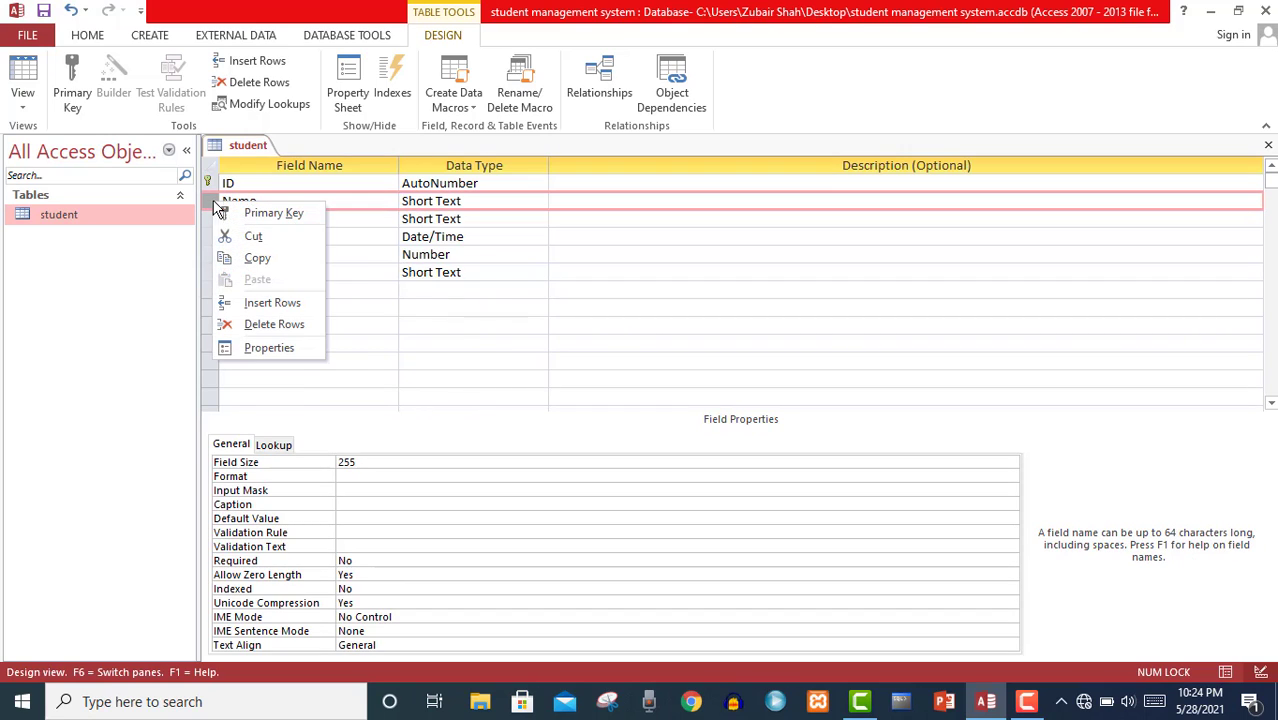
click(278, 303)
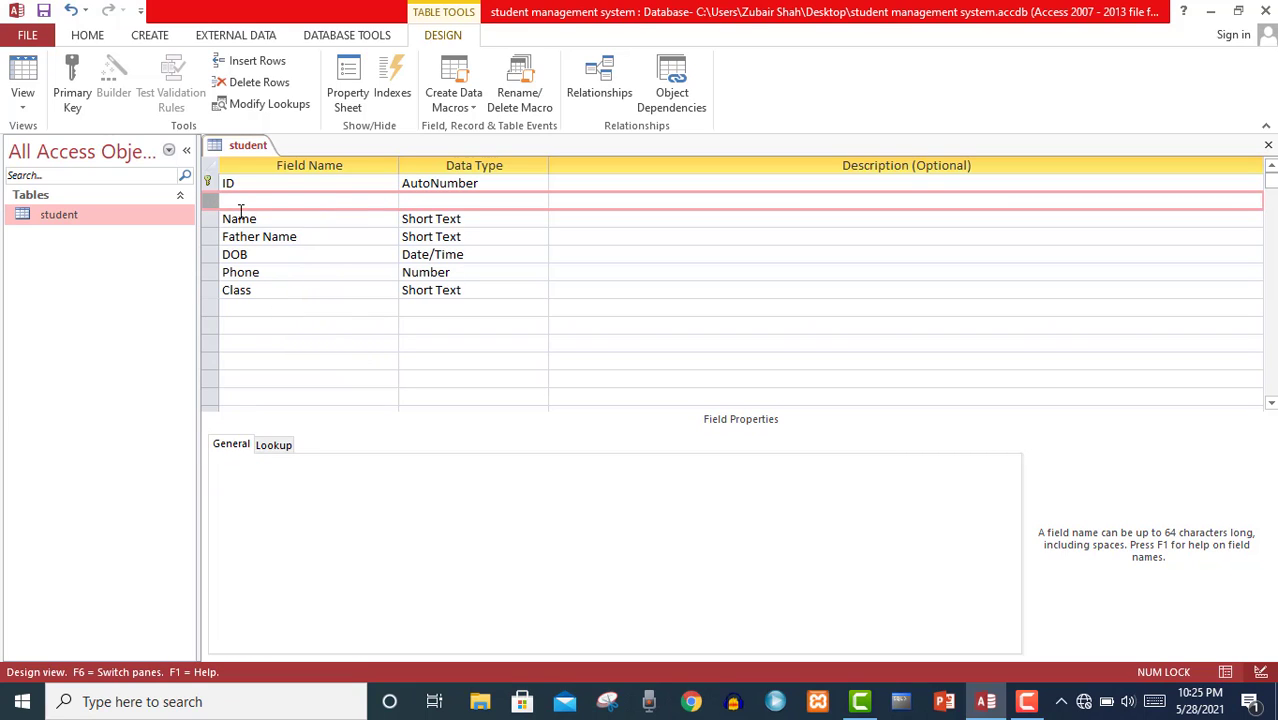
click(241, 205)
text(Roll)
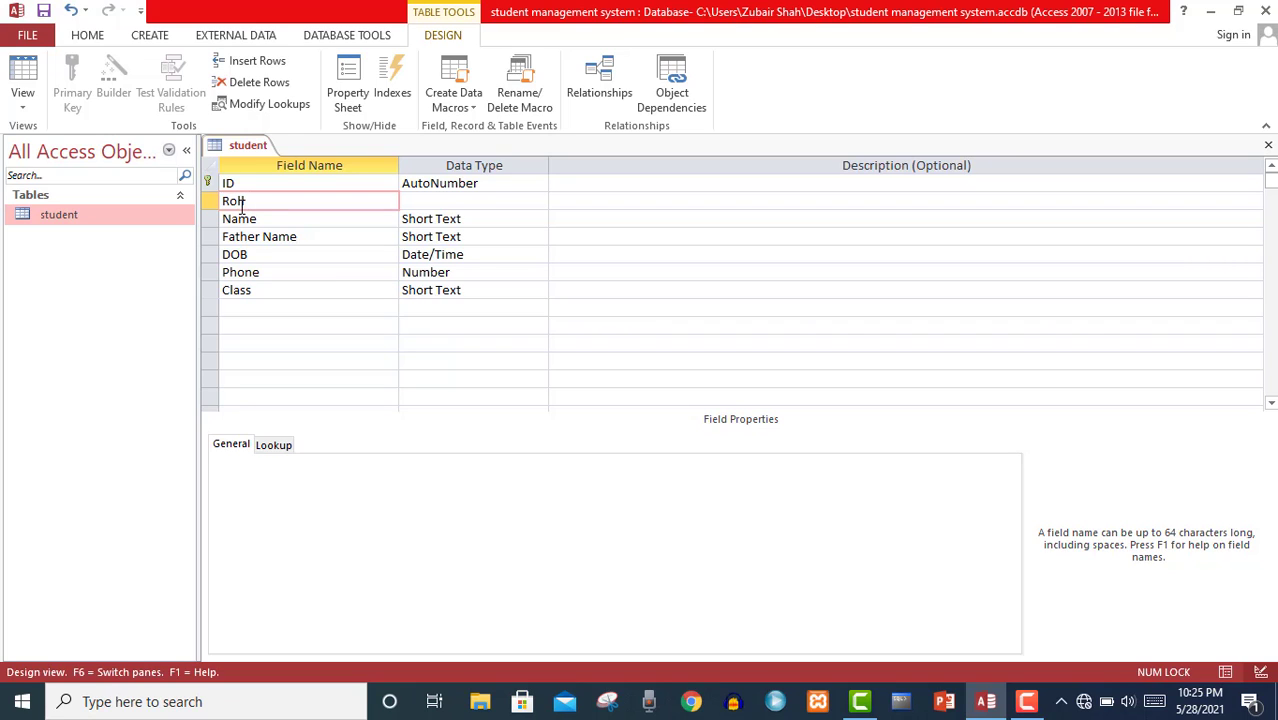
text( No)
click(427, 203)
click(539, 201)
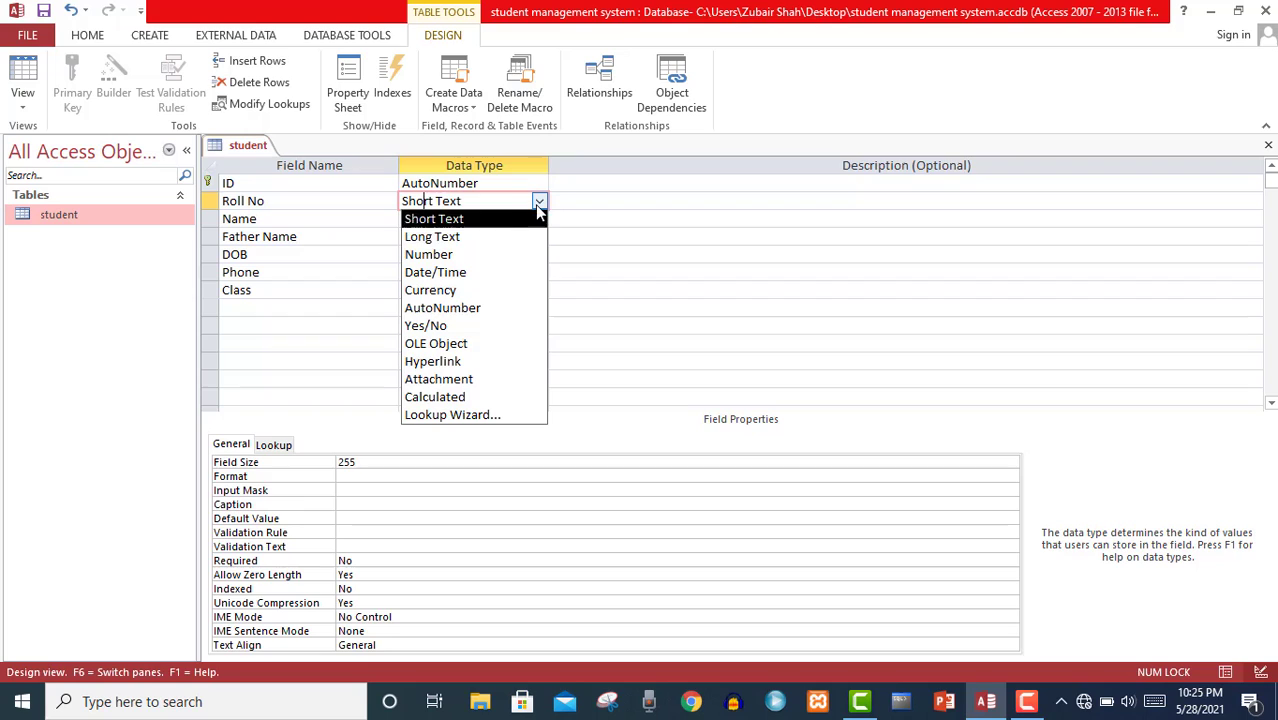
click(455, 256)
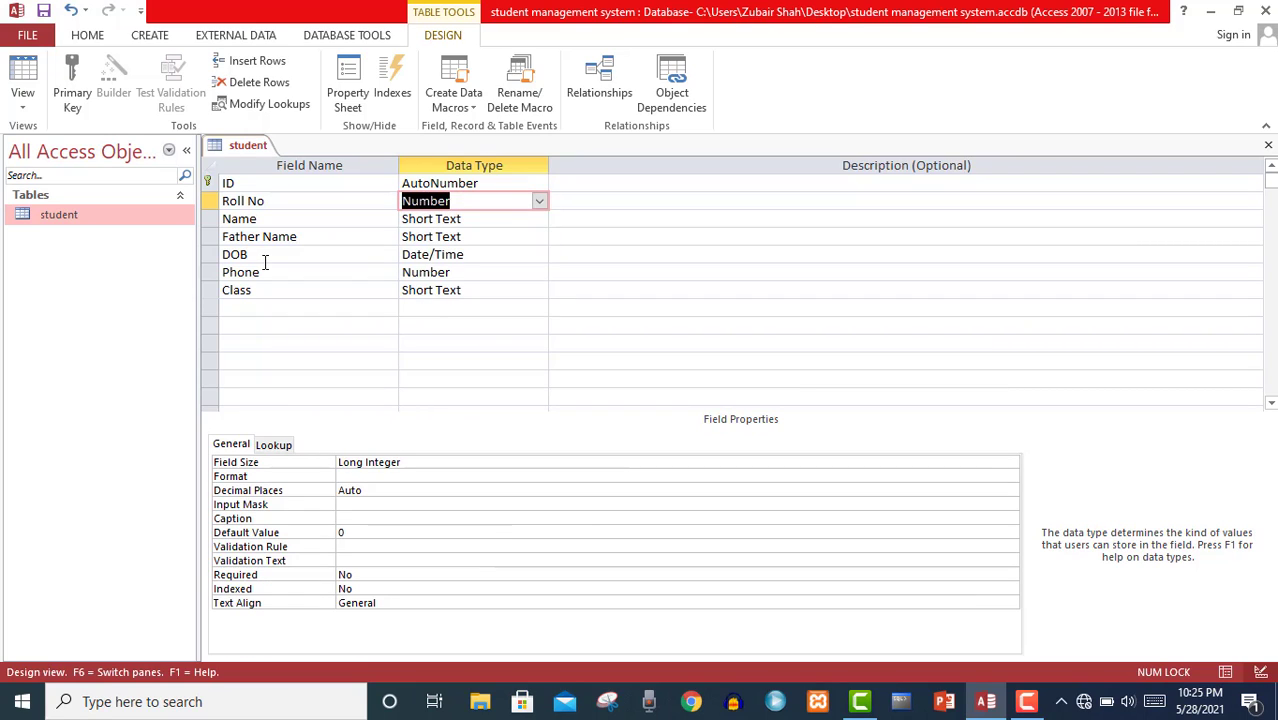
Step: Switch the student table to Datasheet View, saving the design changes
click(21, 110)
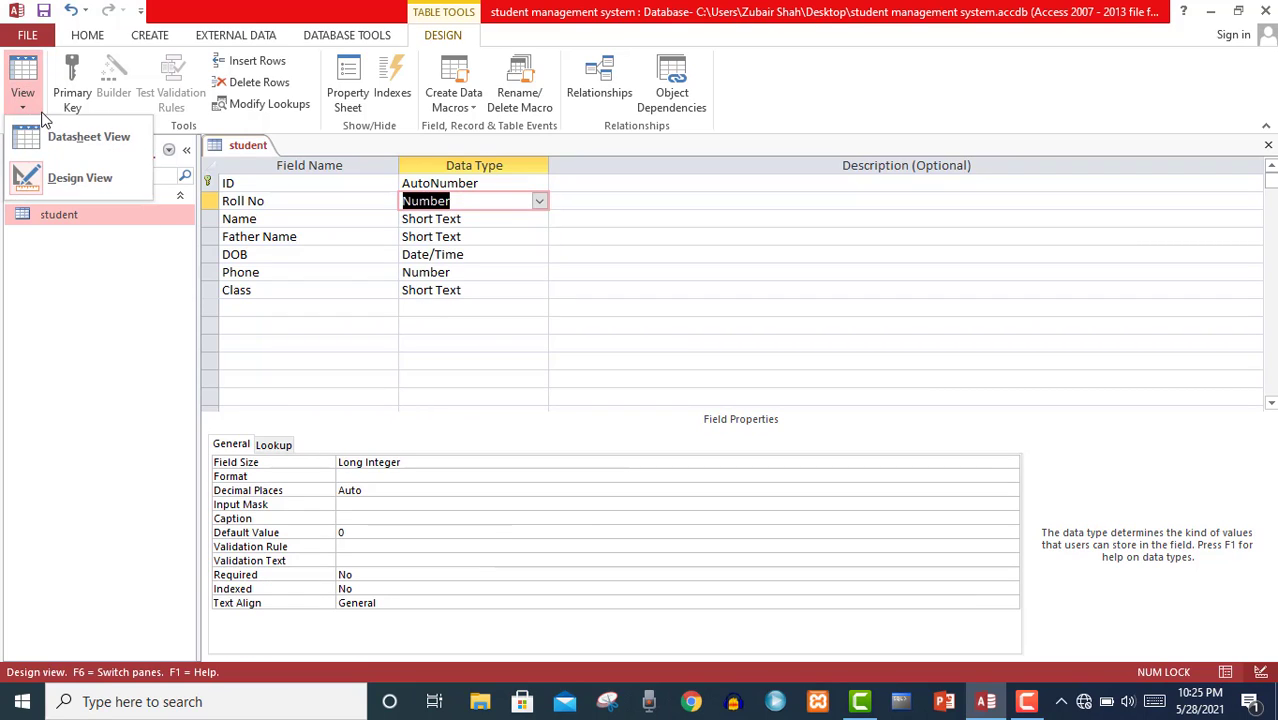
click(50, 141)
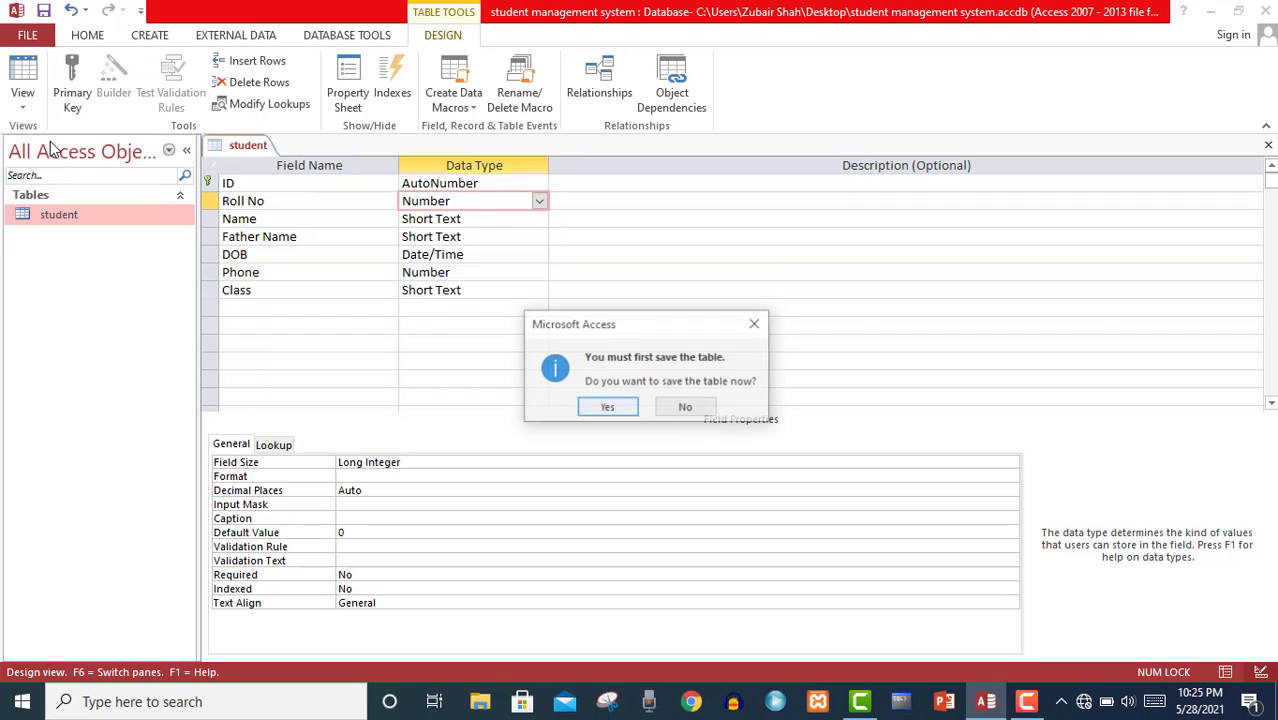
click(612, 407)
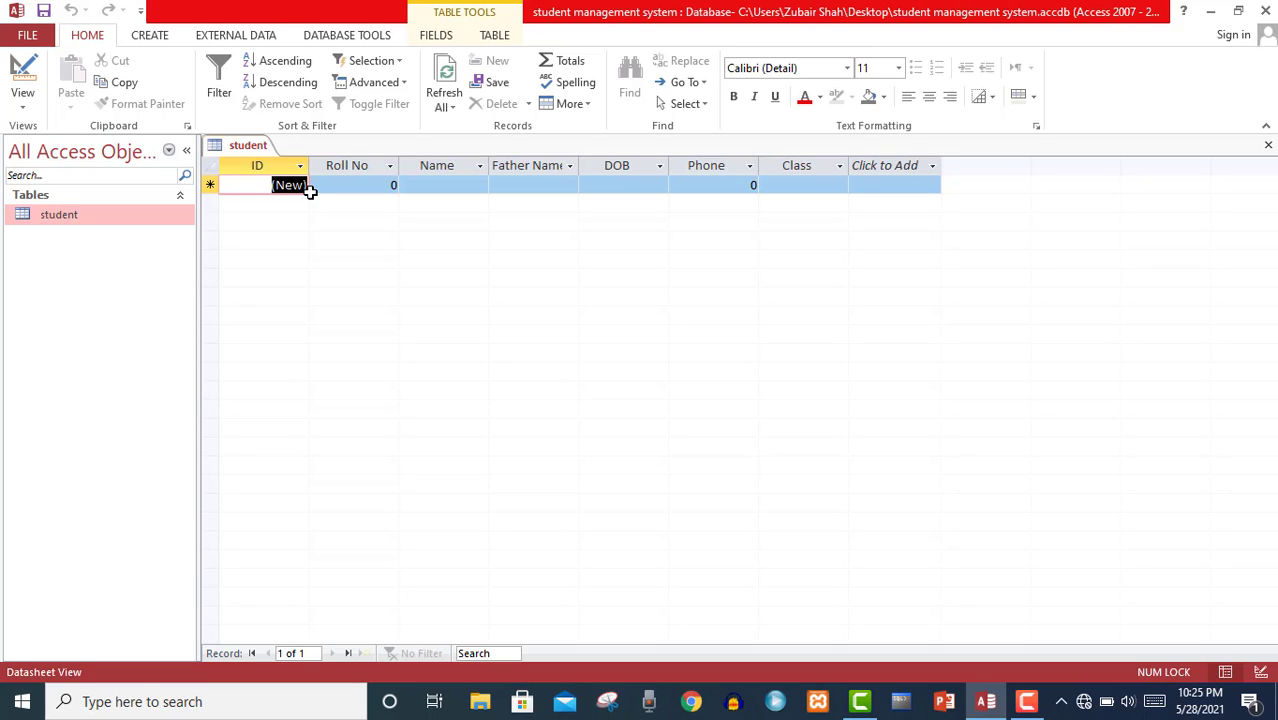
Step: Start the first student record with roll number 10, the student's name and the father's name
click(260, 184)
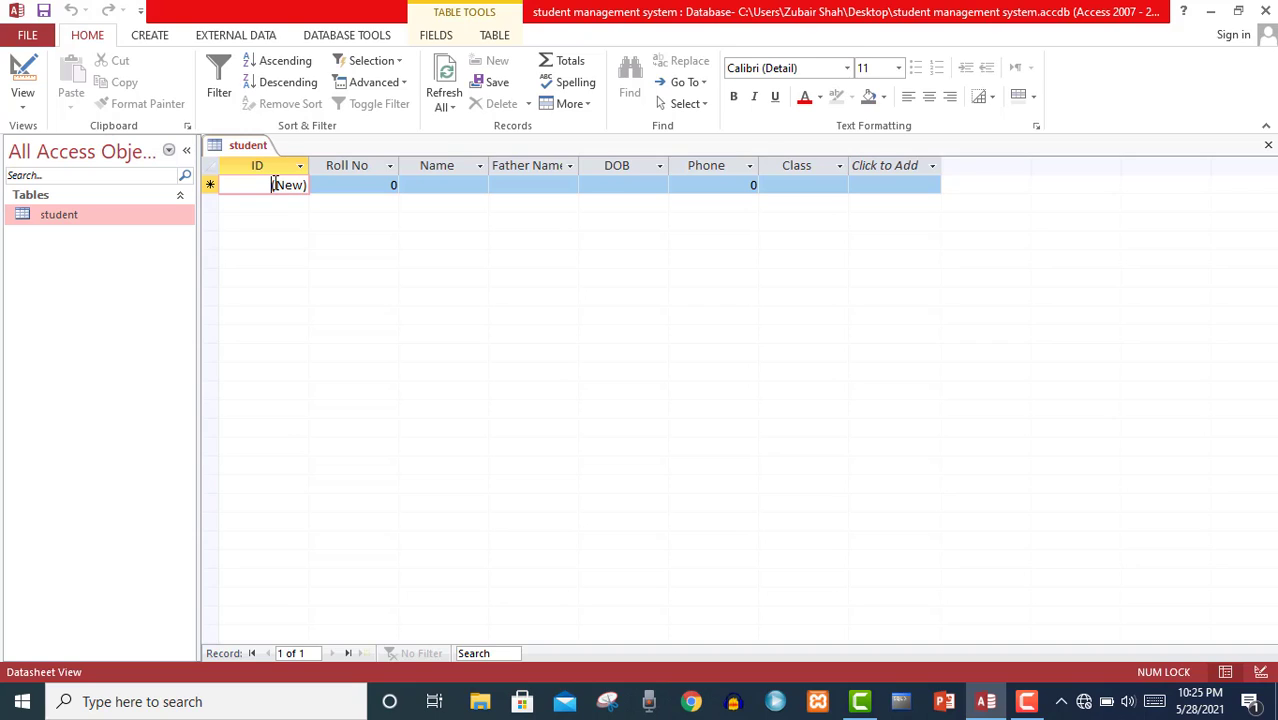
click(337, 184)
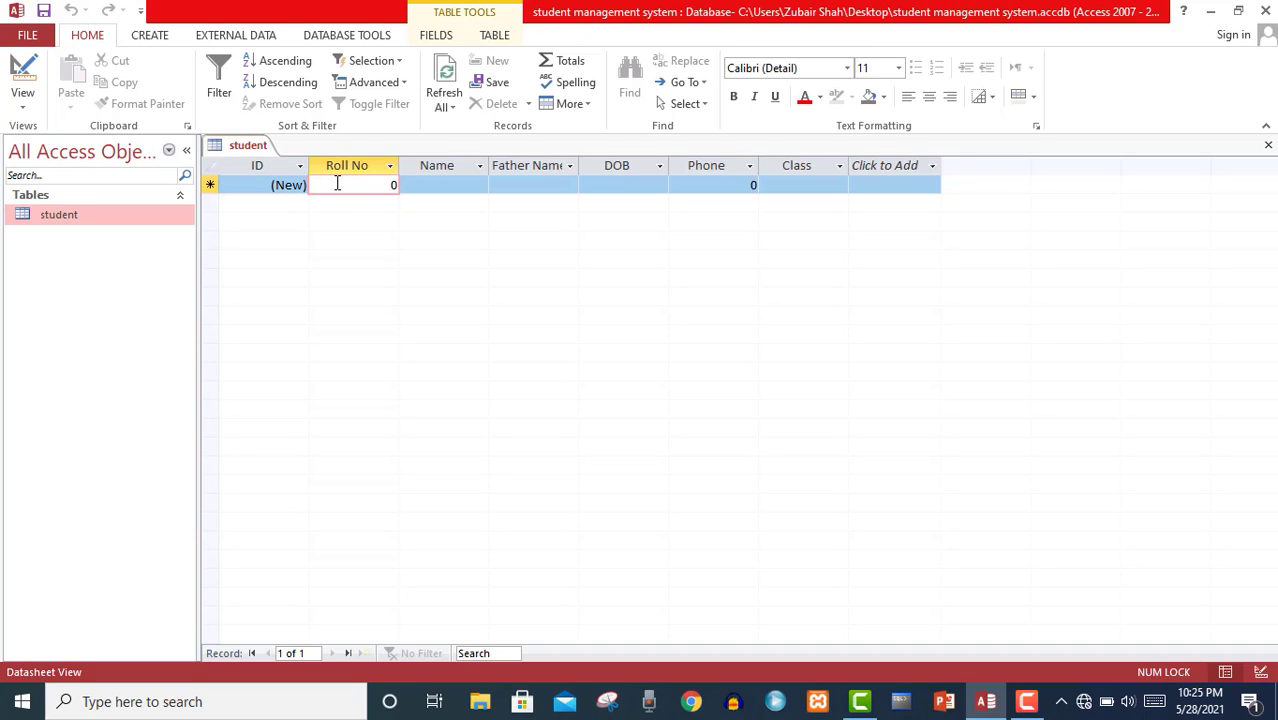
text(1)
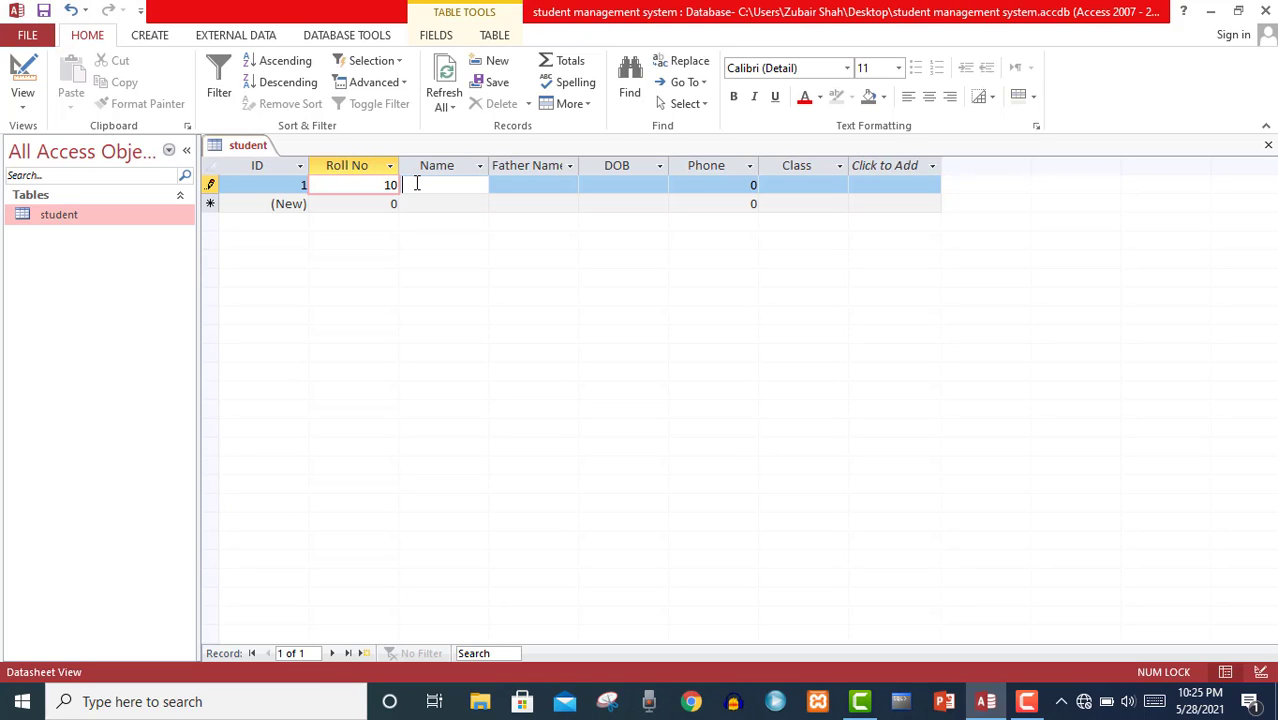
click(416, 184)
text(Khan)
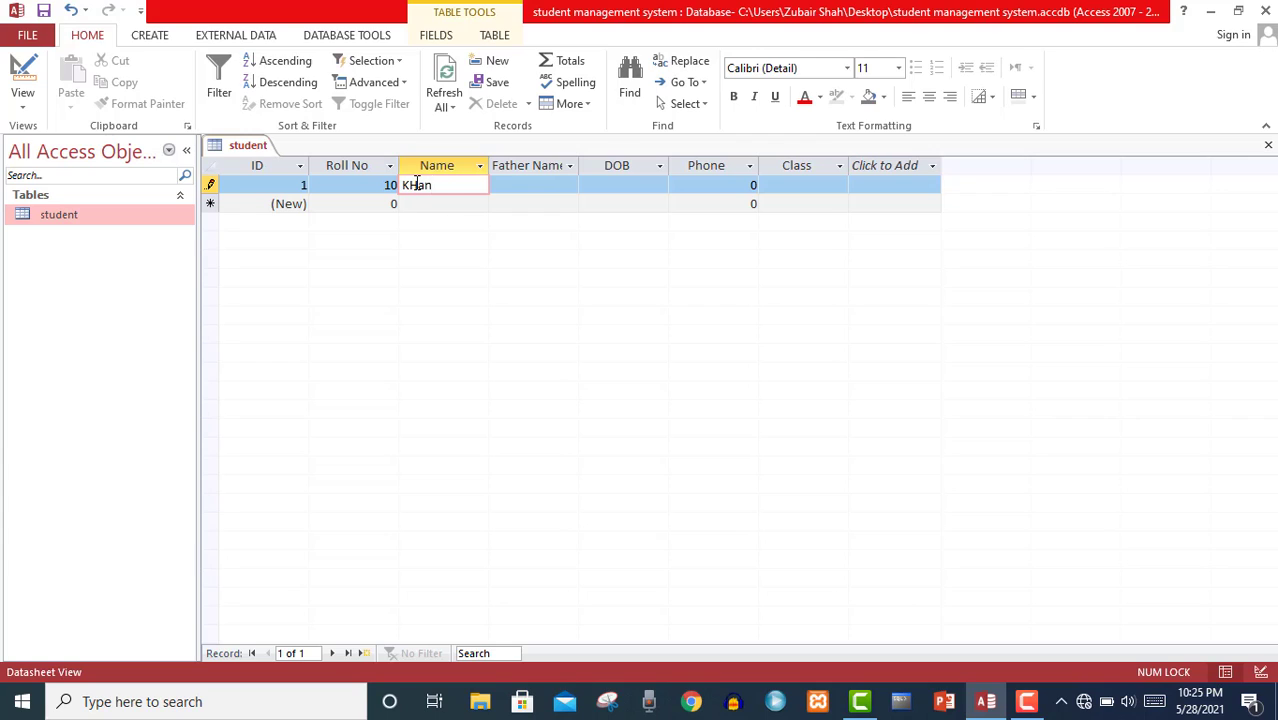
key(Tab)
text(Ali)
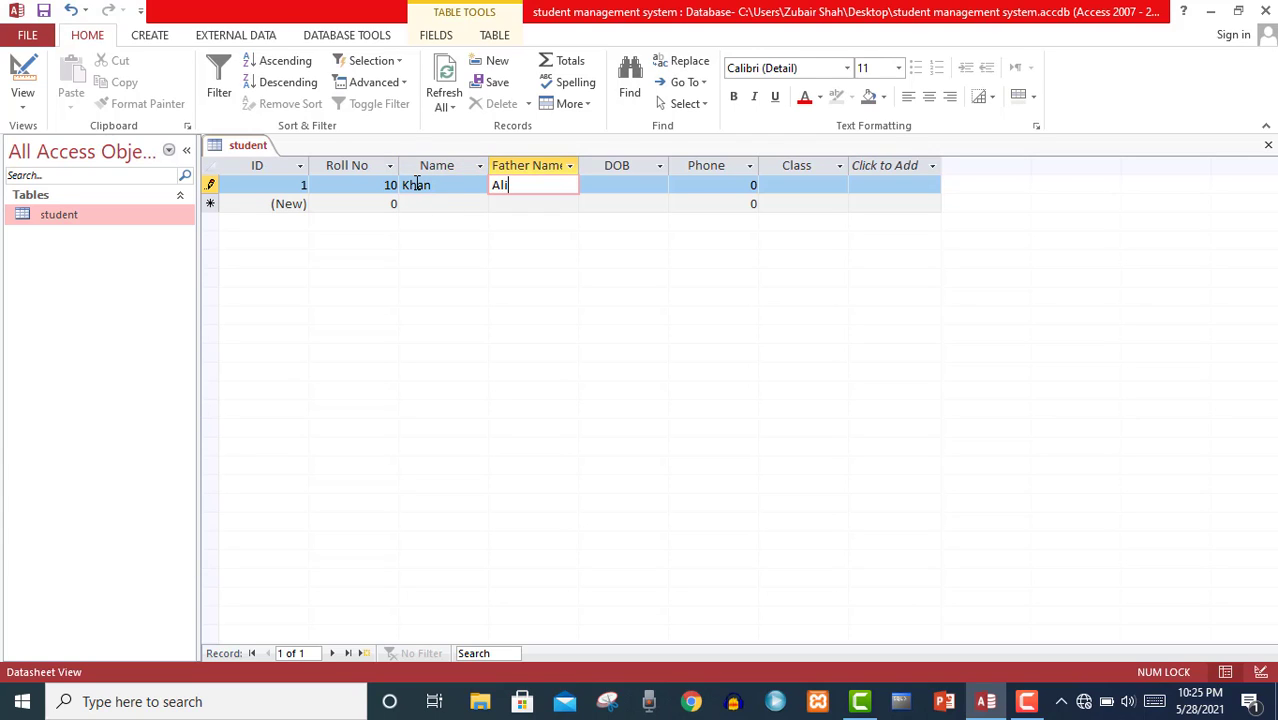
Step: Pick the student's date of birth in the first record from the previous month of the calendar
key(Tab)
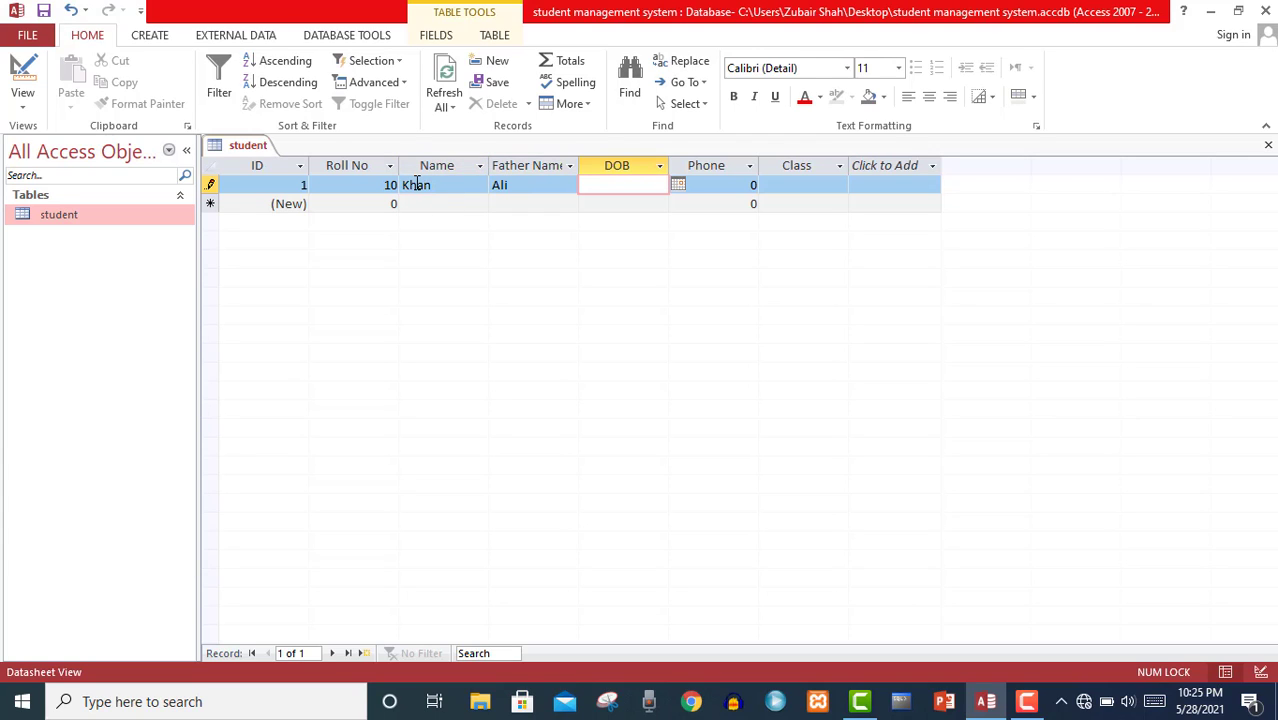
click(678, 185)
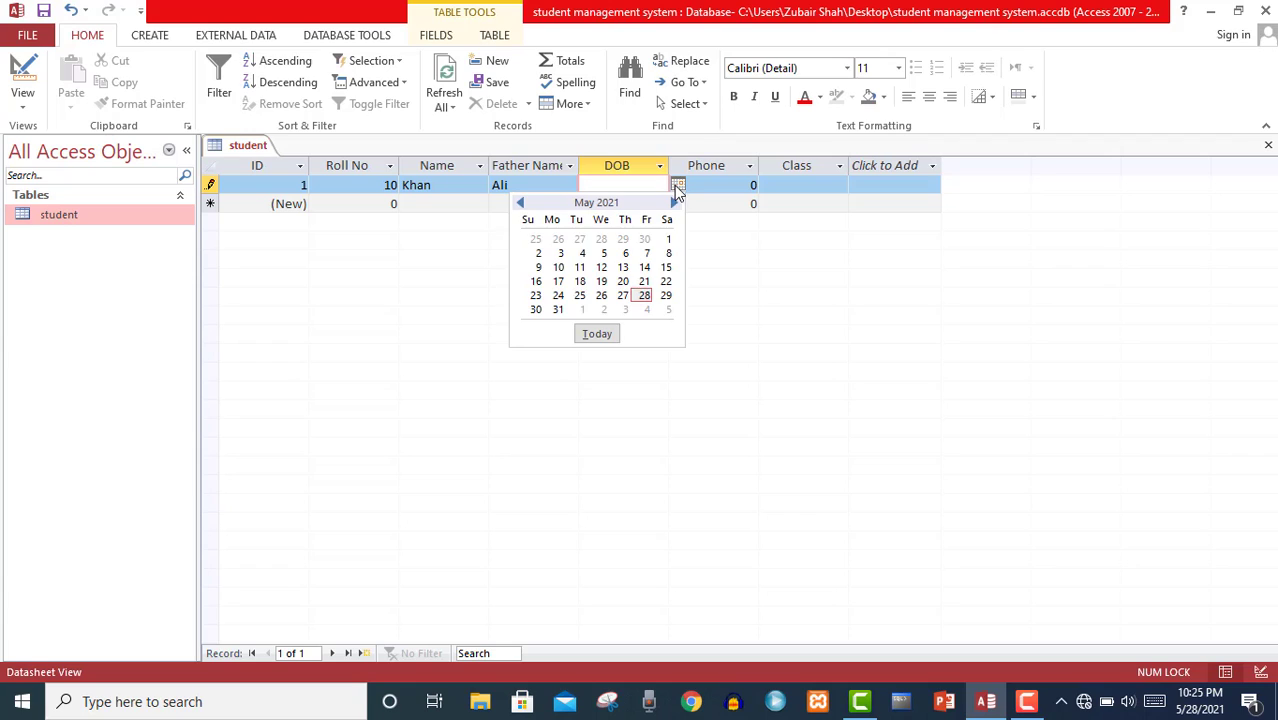
click(520, 203)
click(584, 254)
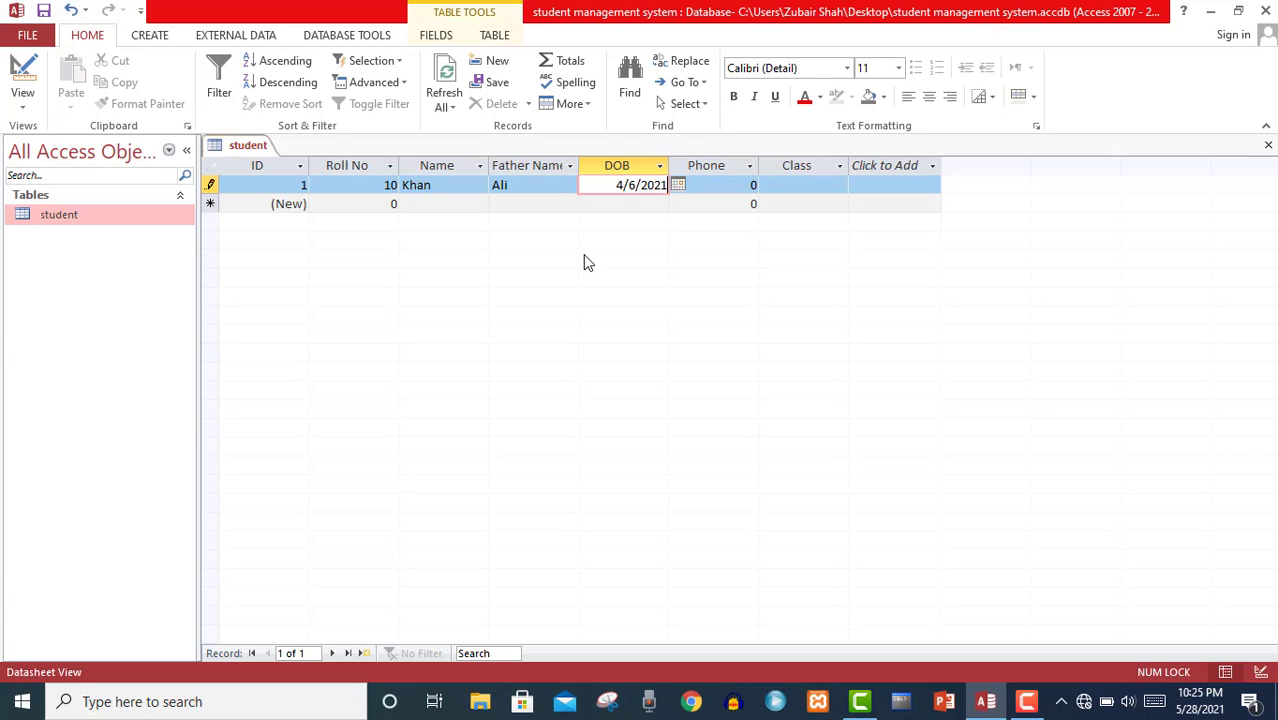
Step: Enter the student's phone number and class 9 to complete the first record
click(732, 181)
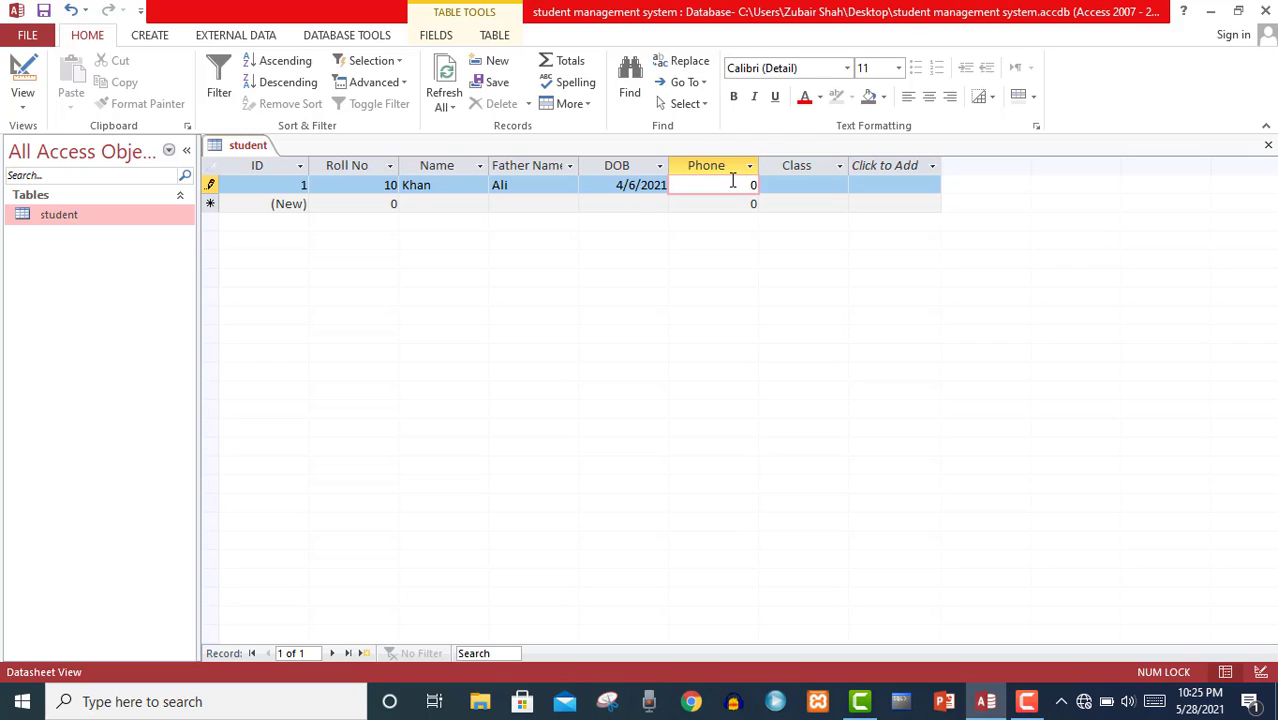
text(98777)
click(806, 185)
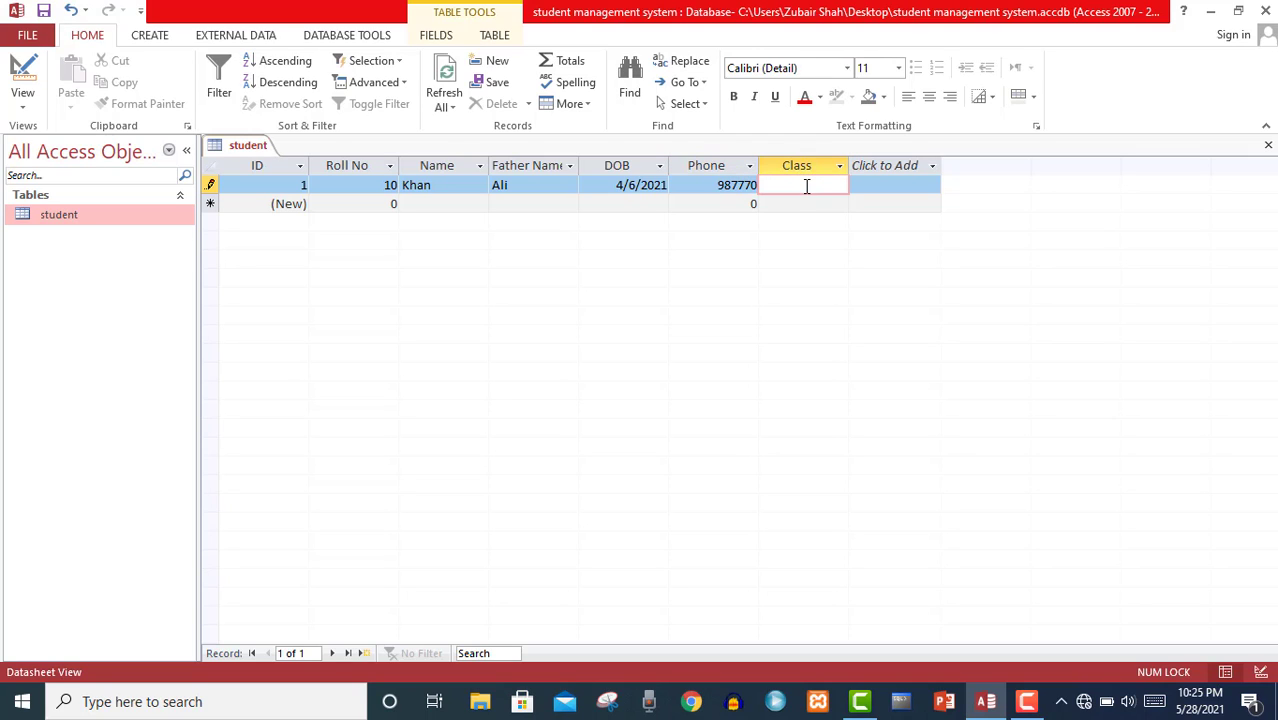
text(9t)
key(BackSpace)
click(827, 212)
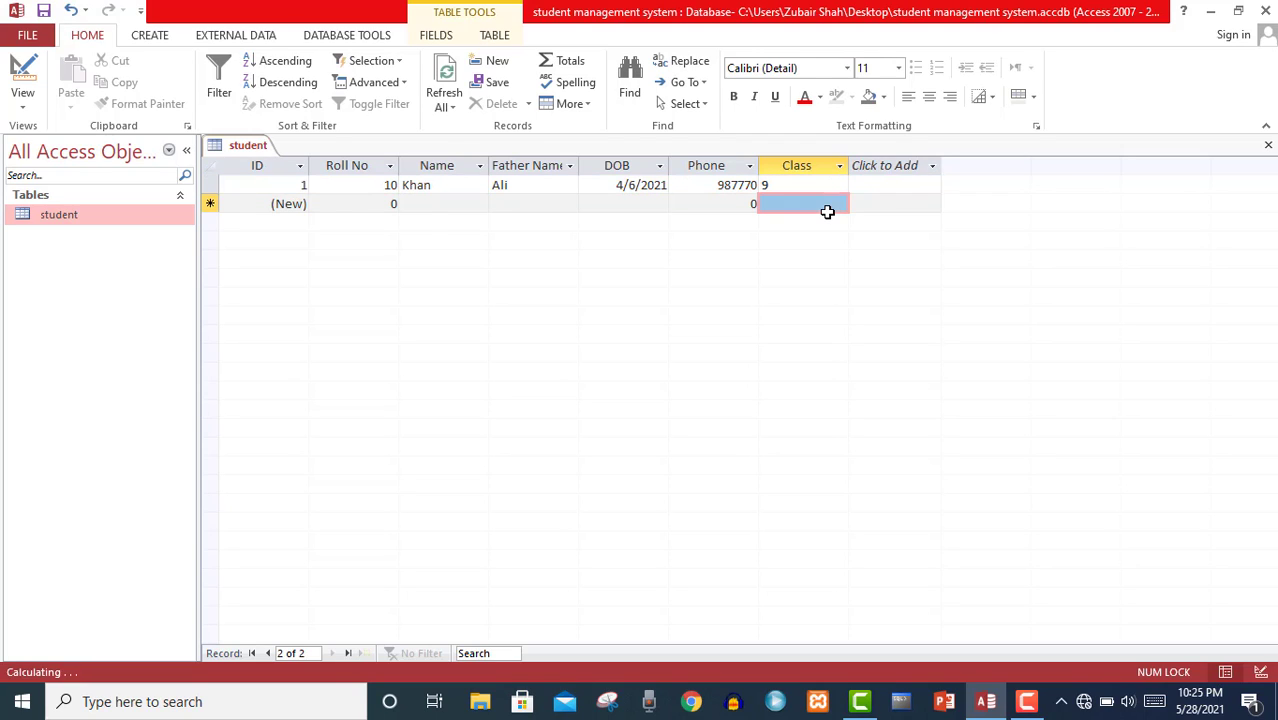
Step: Start the second student record with roll number 20, the student's name and the father's name
click(324, 204)
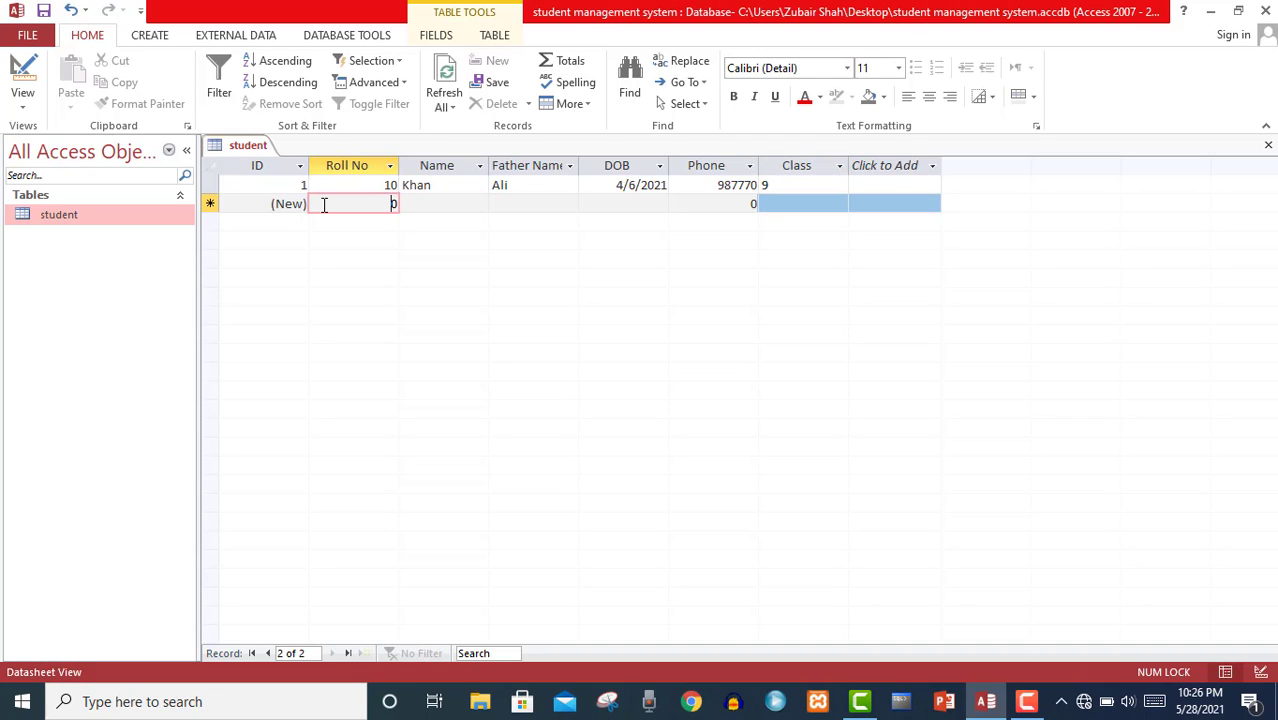
text(2)
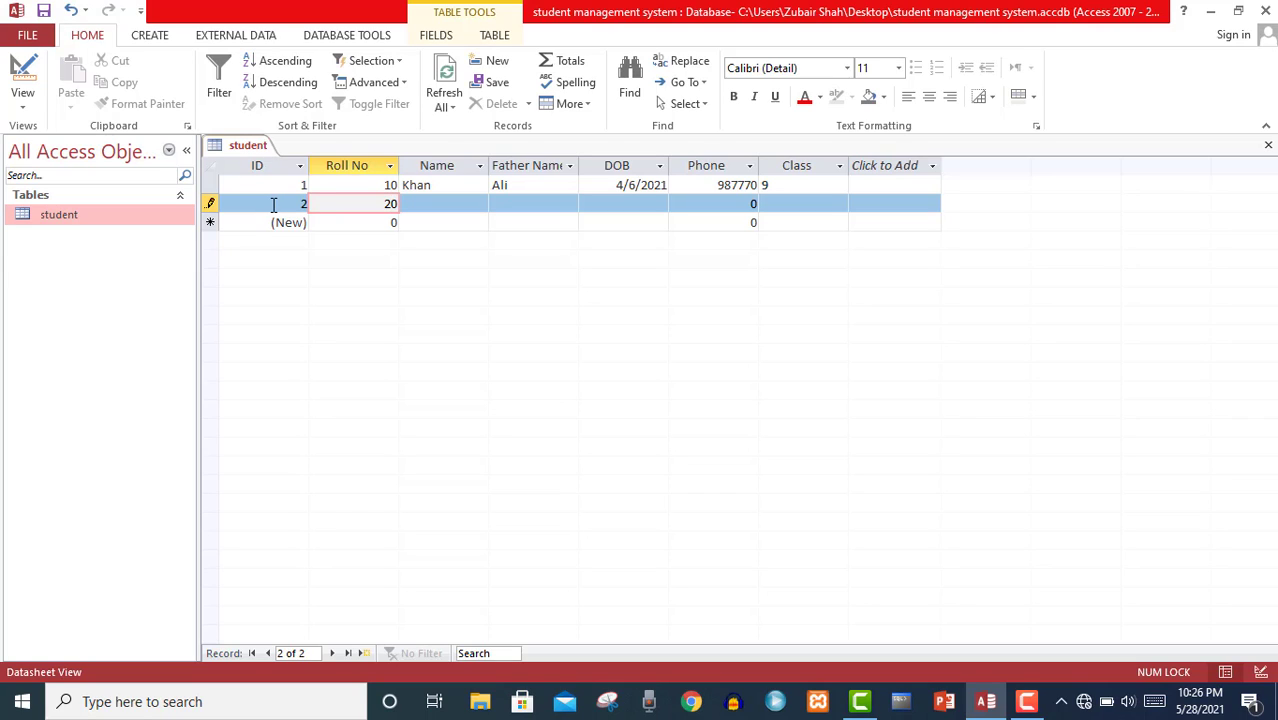
click(421, 203)
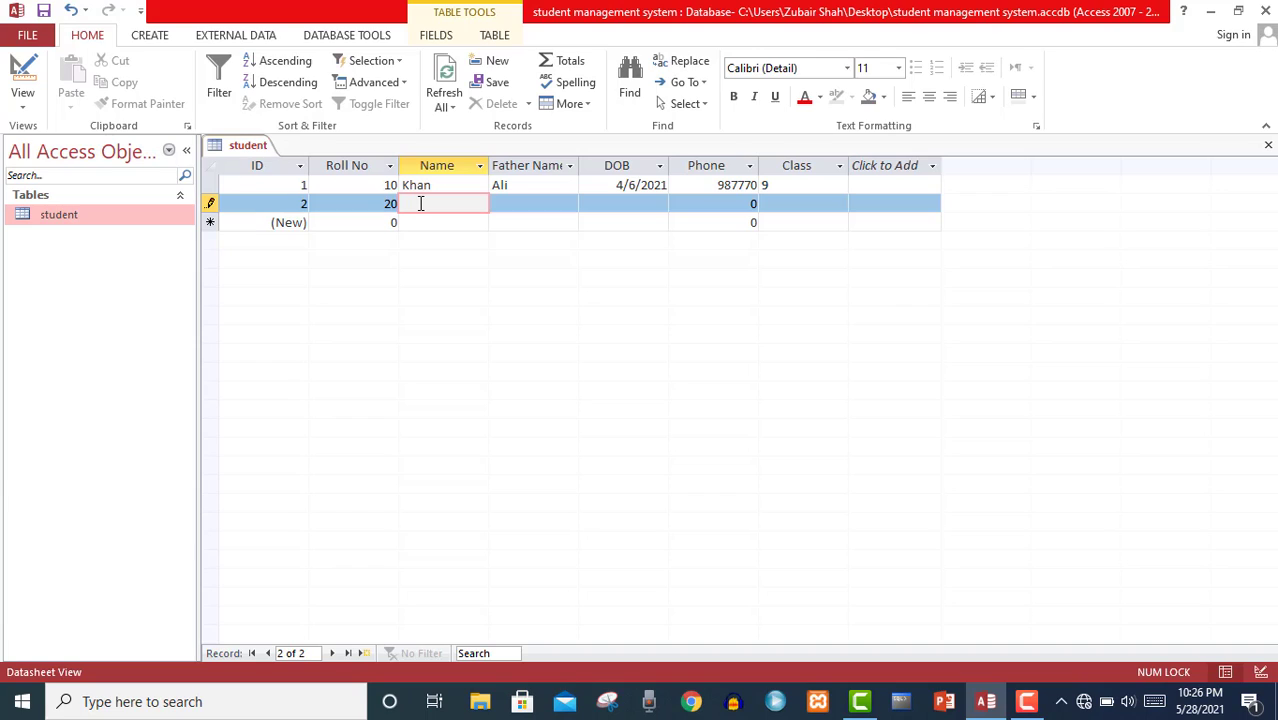
text(Shah)
key(Tab)
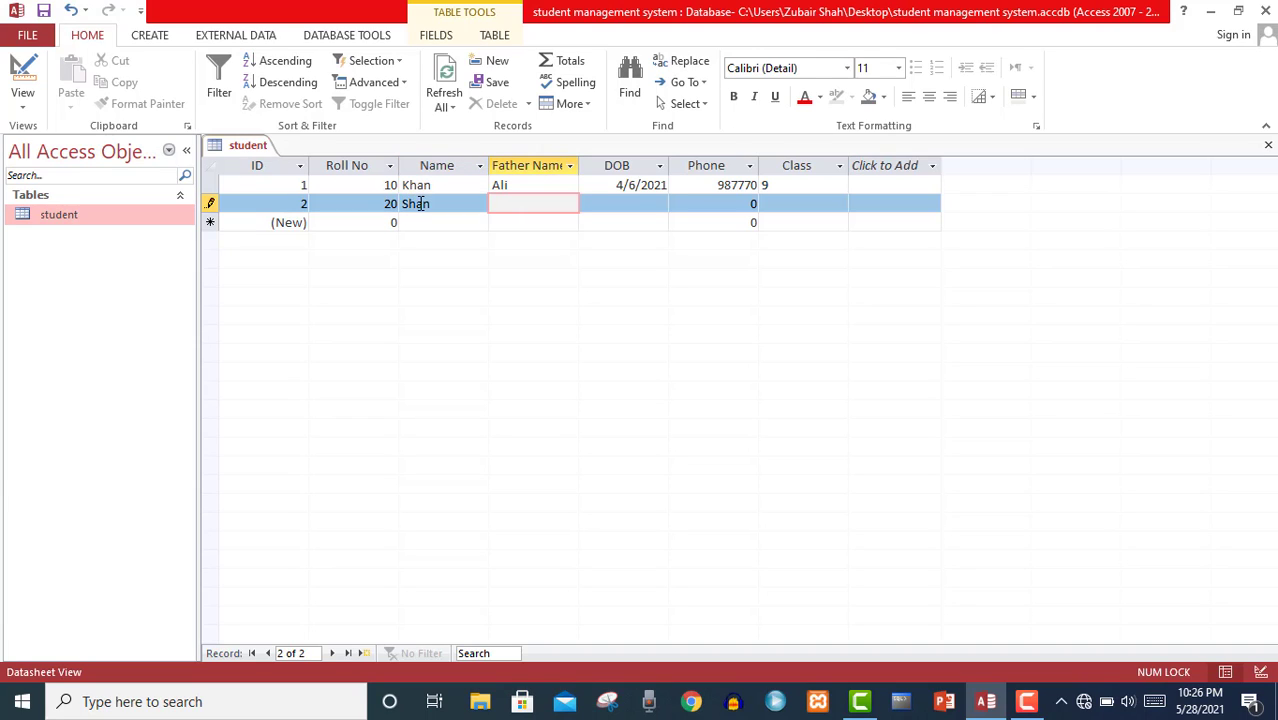
text(Shahid)
key(Tab)
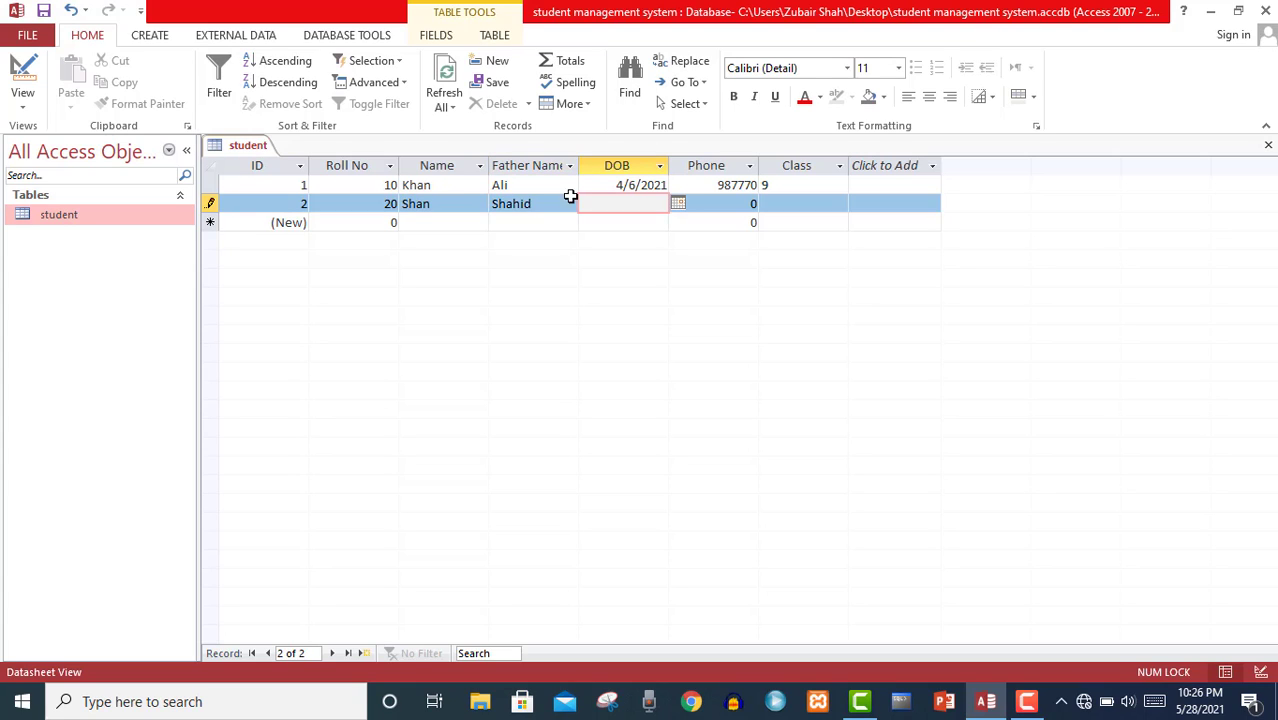
Step: Complete the second record with a date of birth from the calendar's current month, the phone number and class 10th
click(678, 203)
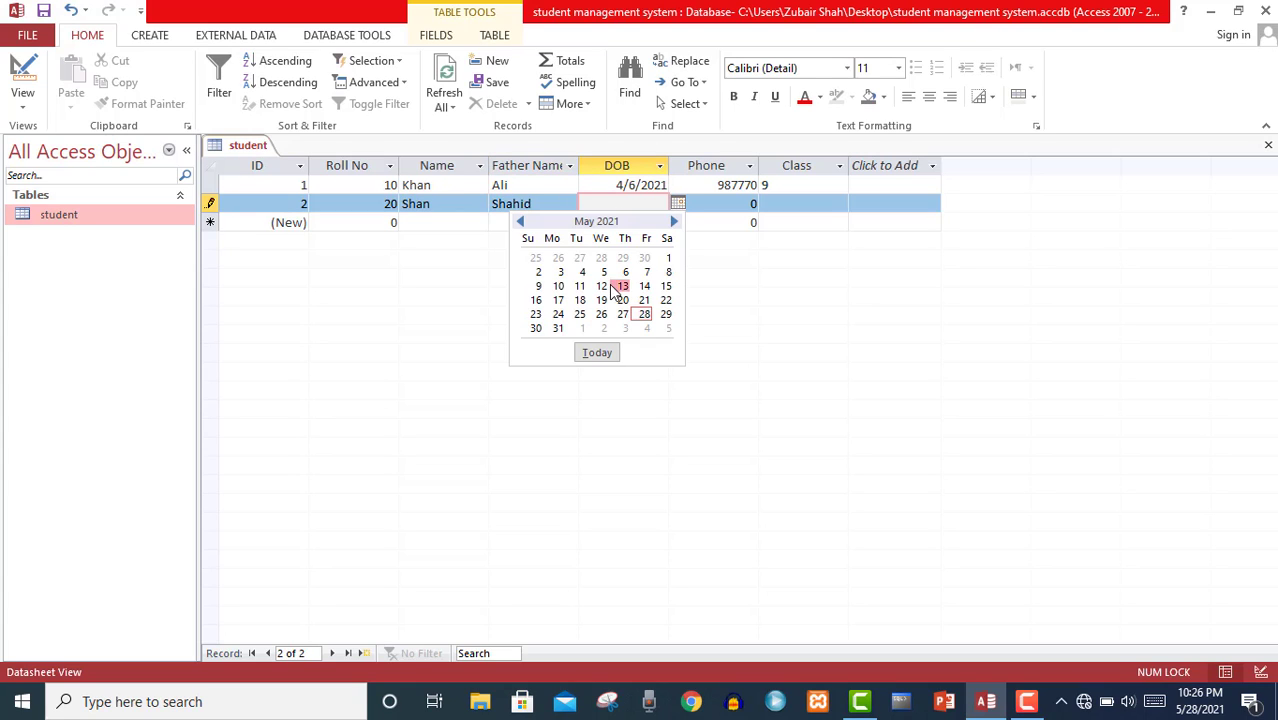
click(623, 286)
click(733, 205)
text(76666)
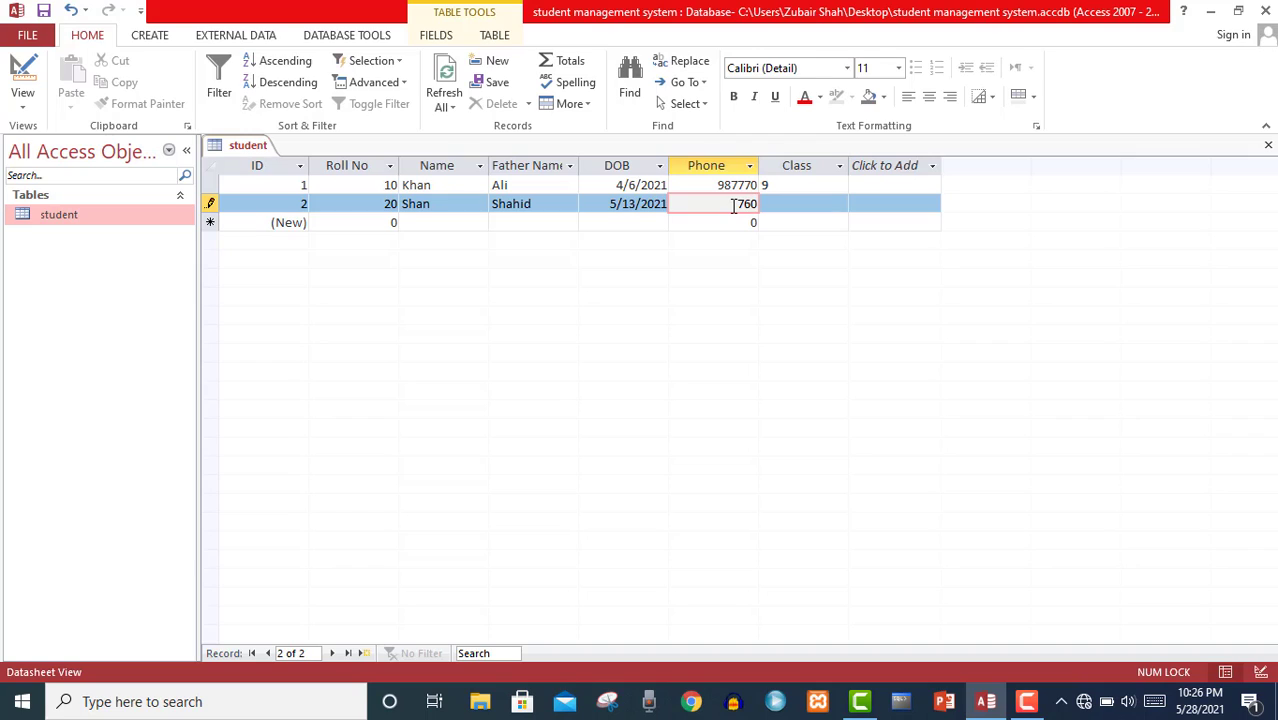
click(776, 205)
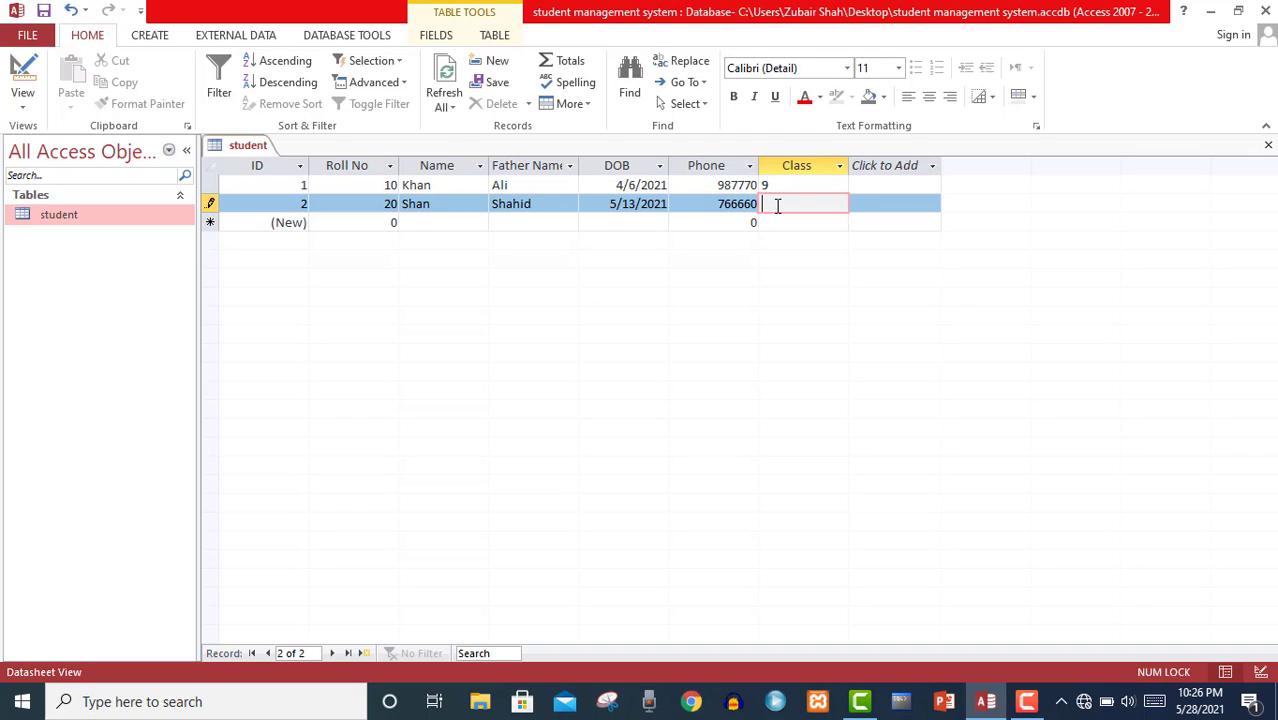
text(10th)
Step: Change the class in the first student record to 9th
click(798, 185)
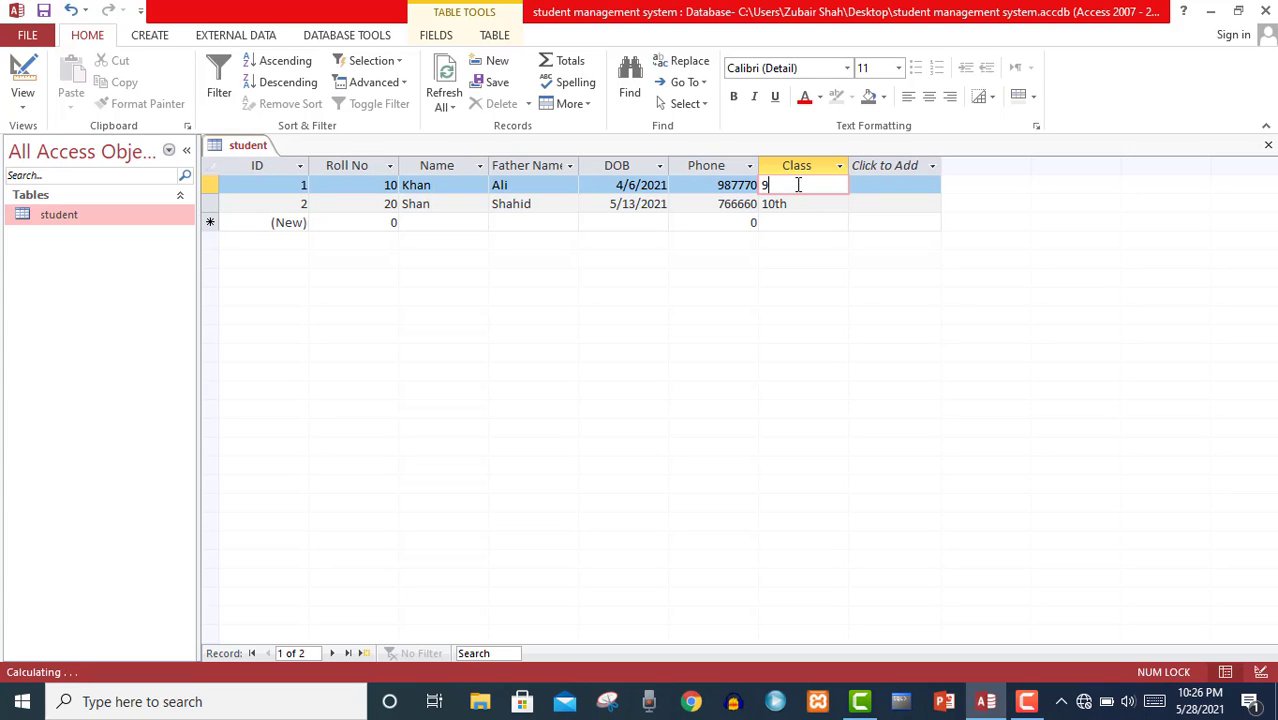
text(th)
key(Return)
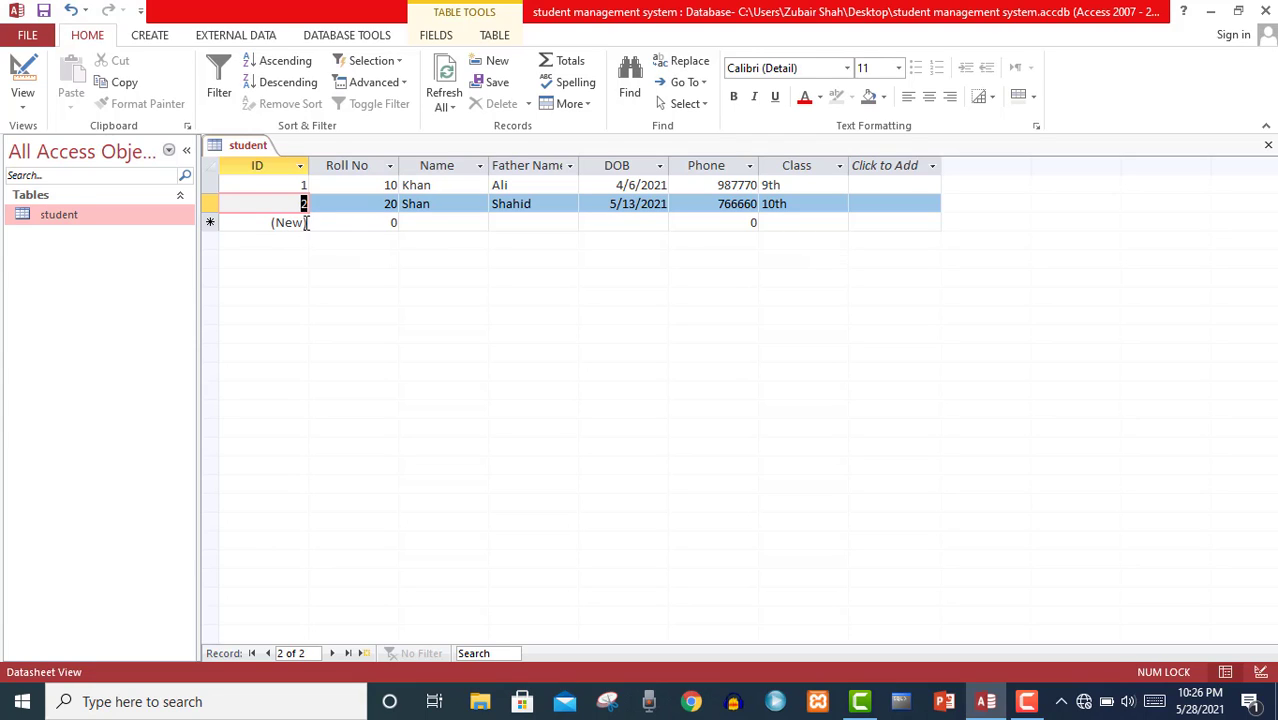
Step: Start the third student record by replacing the default roll number with 12
click(311, 222)
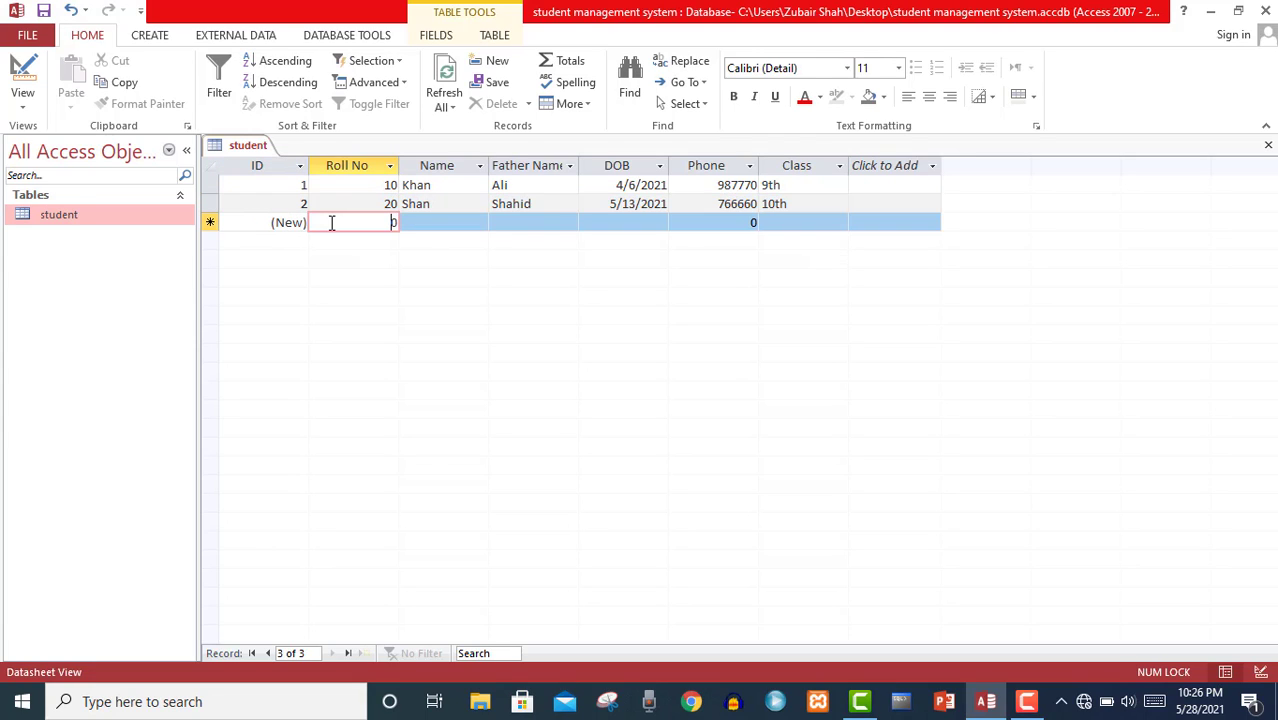
click(331, 222)
key(Delete)
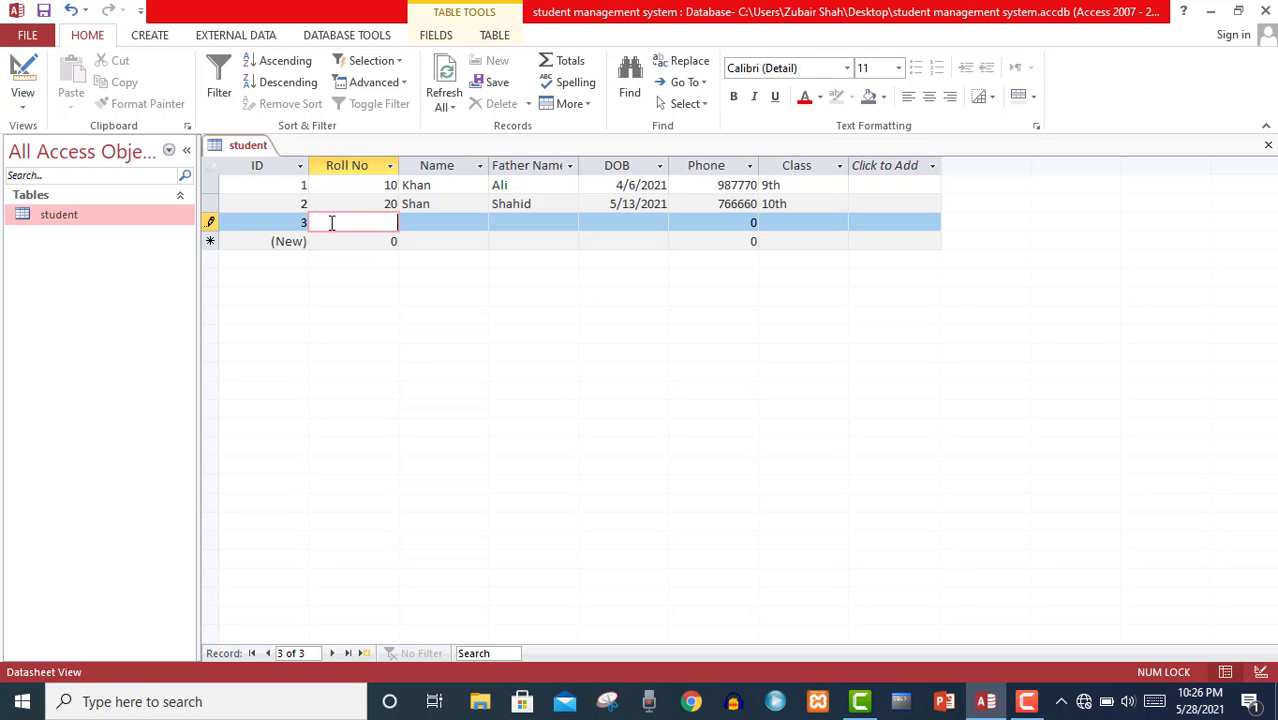
text(12)
click(298, 222)
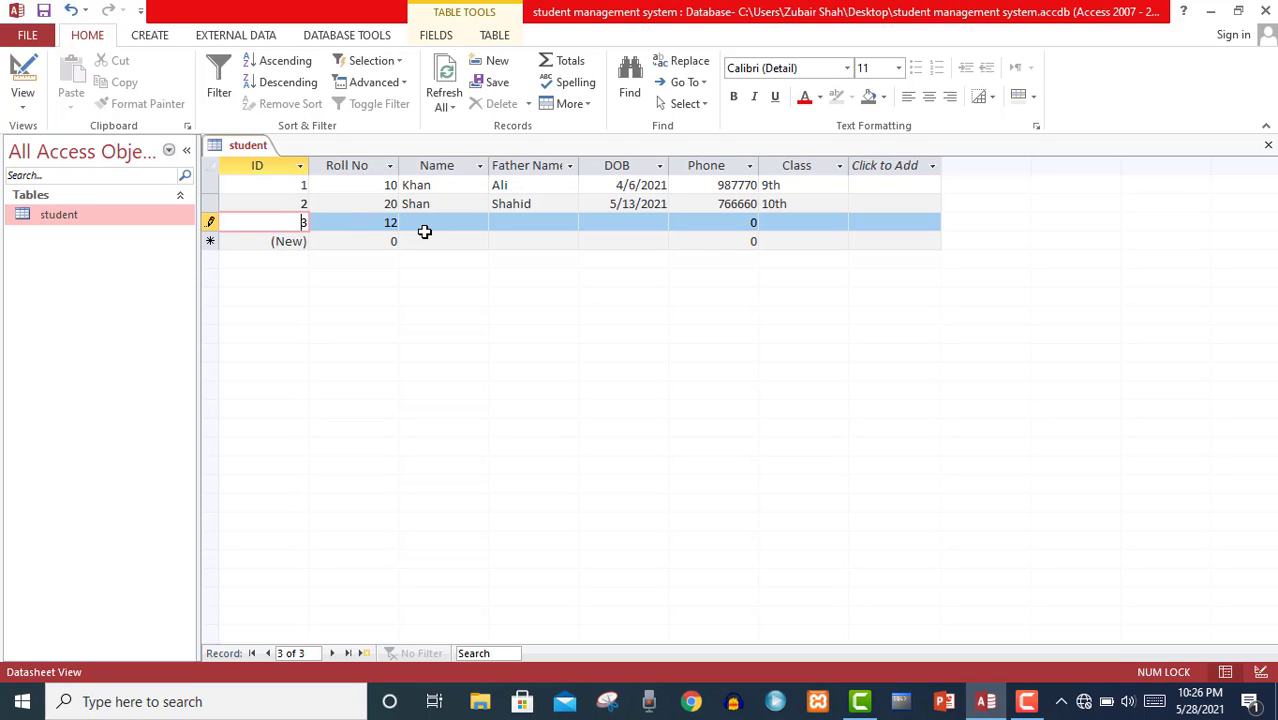